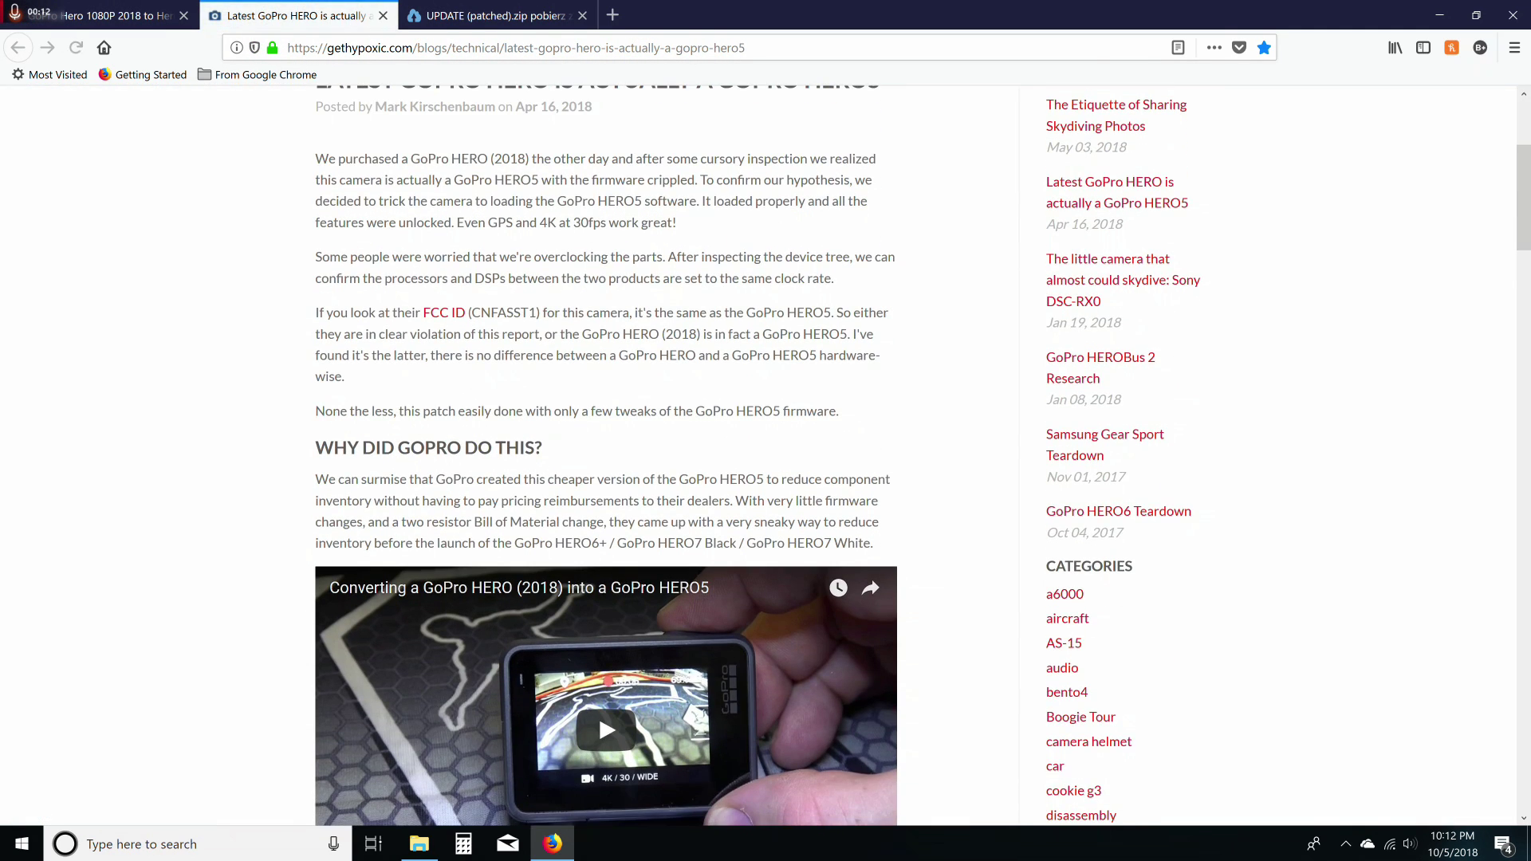
Scroll through the gethypoxic HERO (2018)-is-a-HERO5 article down to Final Thoughts and the Postscript.
scroll(476, 455, "down", 8)
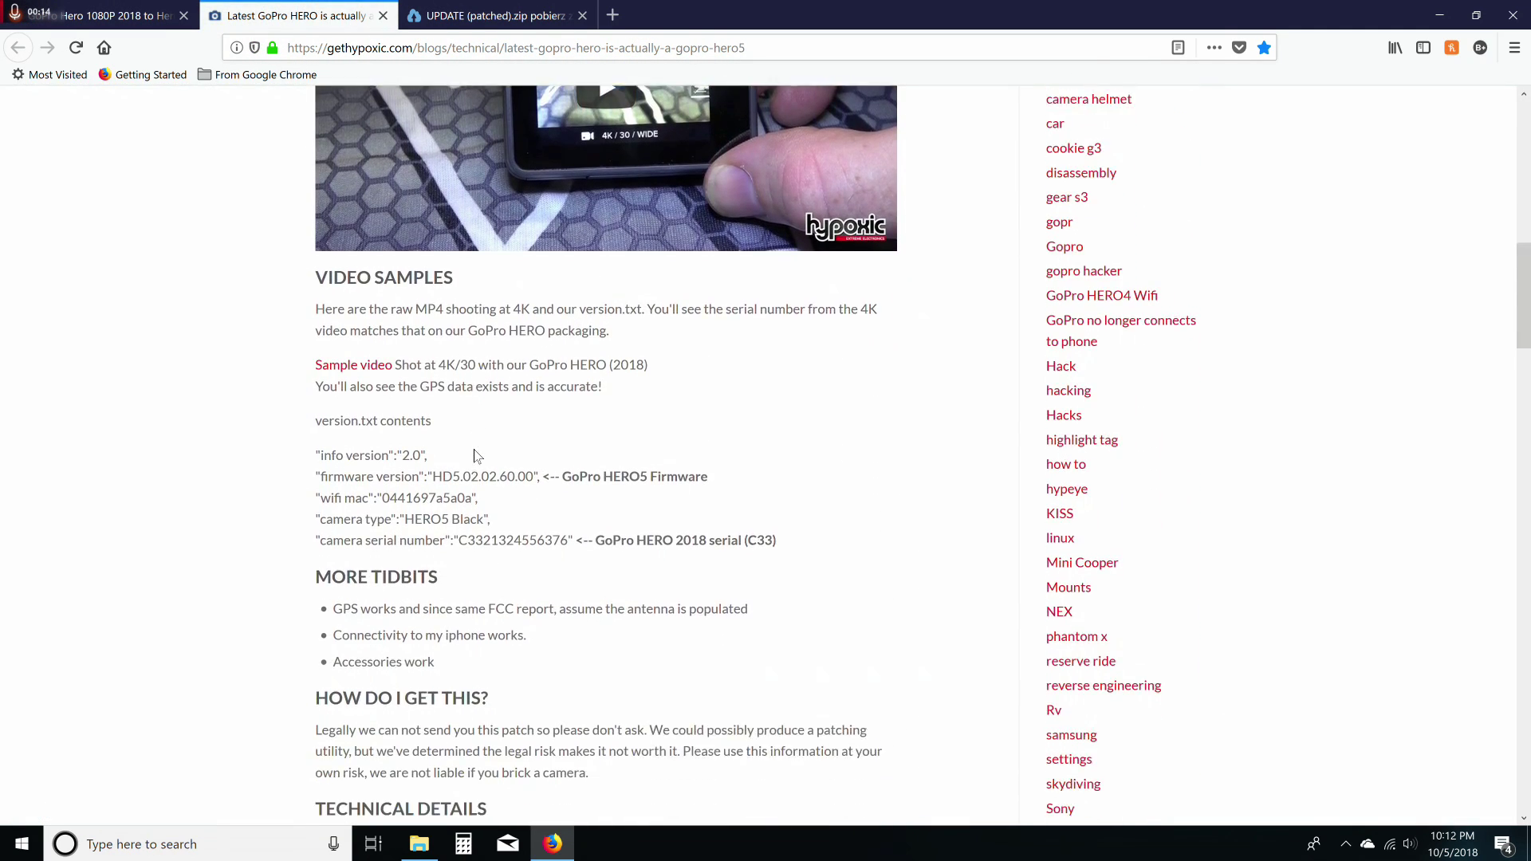
scroll(476, 455, "down", 3)
scroll(476, 455, "up", 5)
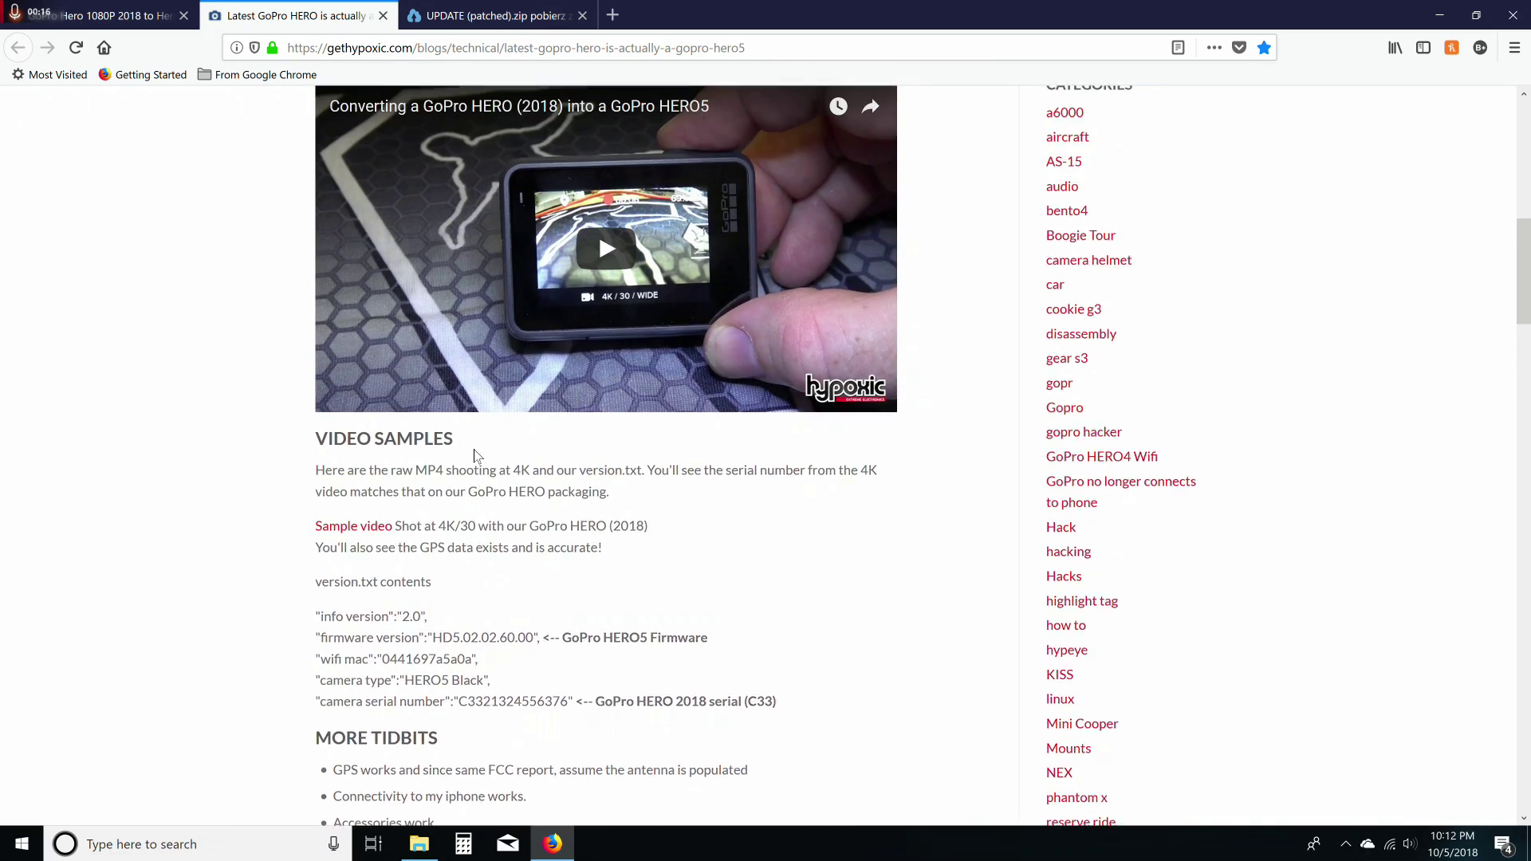
scroll(476, 455, "down", 2)
scroll(476, 455, "down", 2)
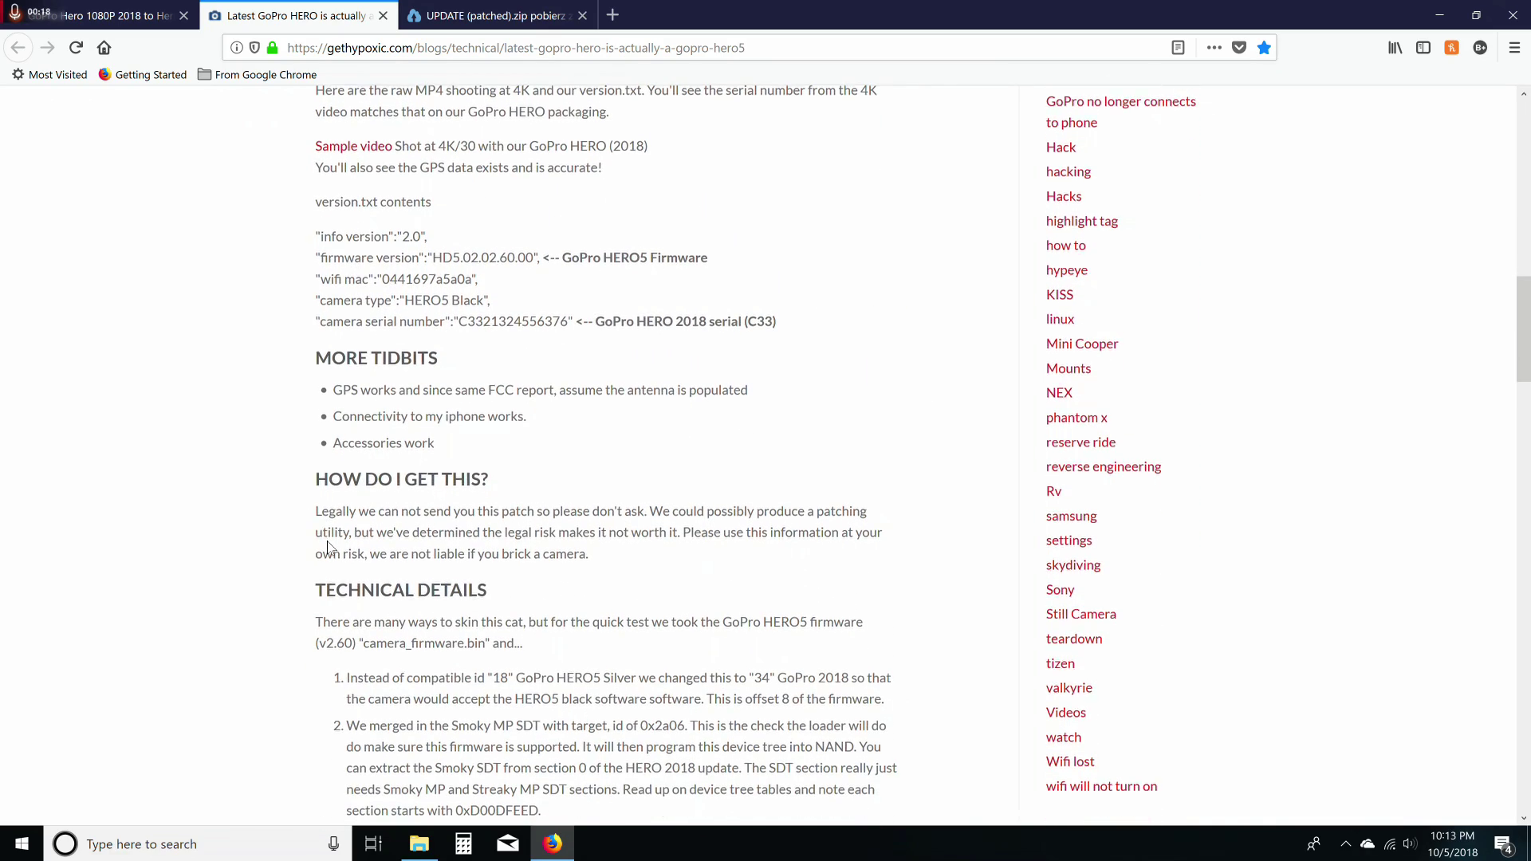
scroll(338, 539, "down", 8)
scroll(338, 538, "down", 3)
scroll(338, 539, "down", 5)
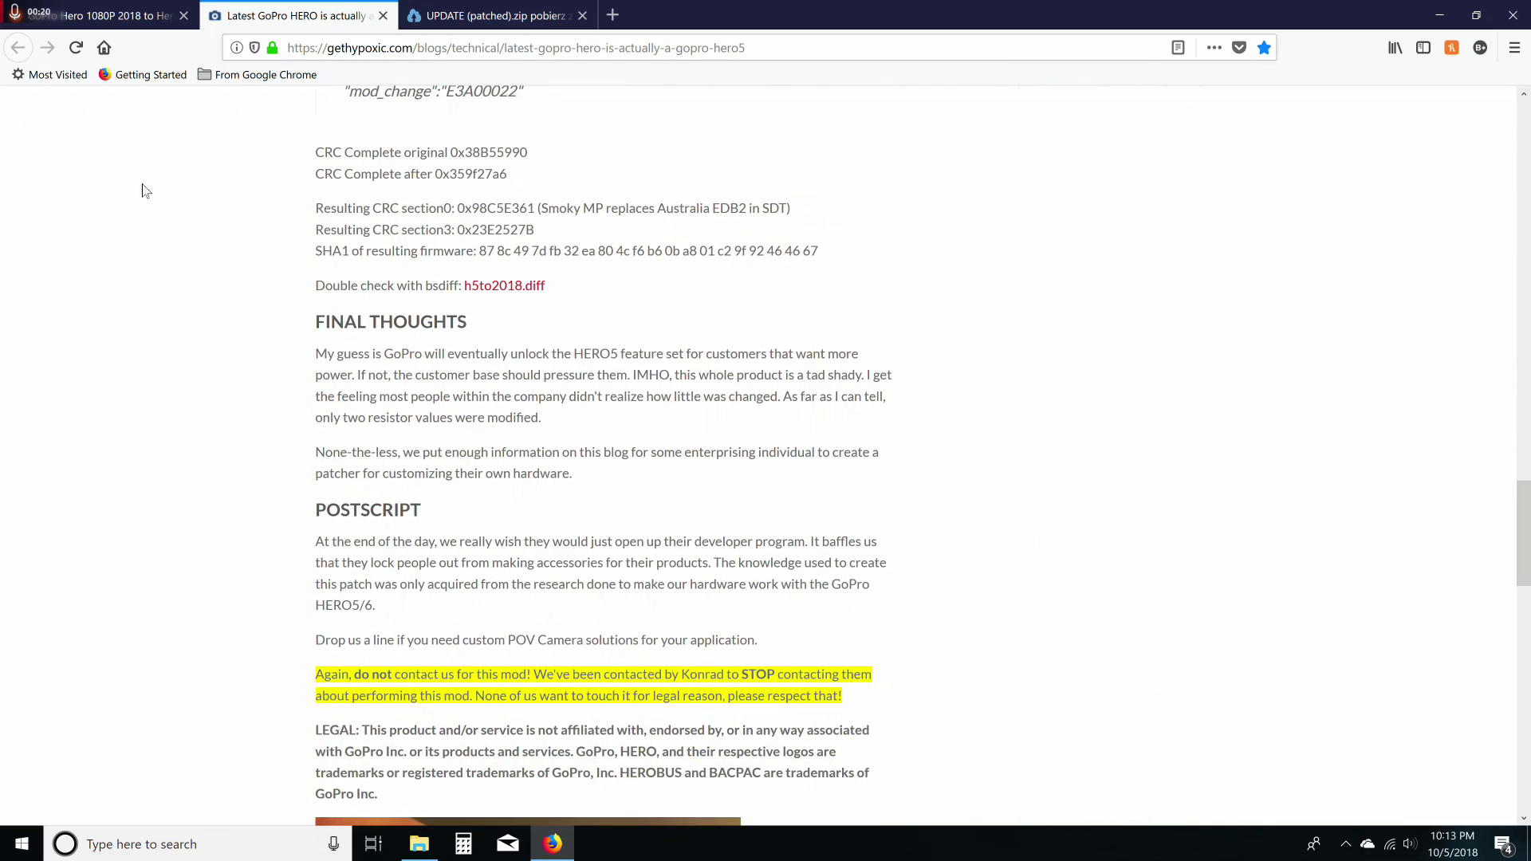
Switch to the Reddit firmware-conversion thread and read its comments down to the SD card instructions.
left_click(80, 16)
scroll(311, 388, "down", 3)
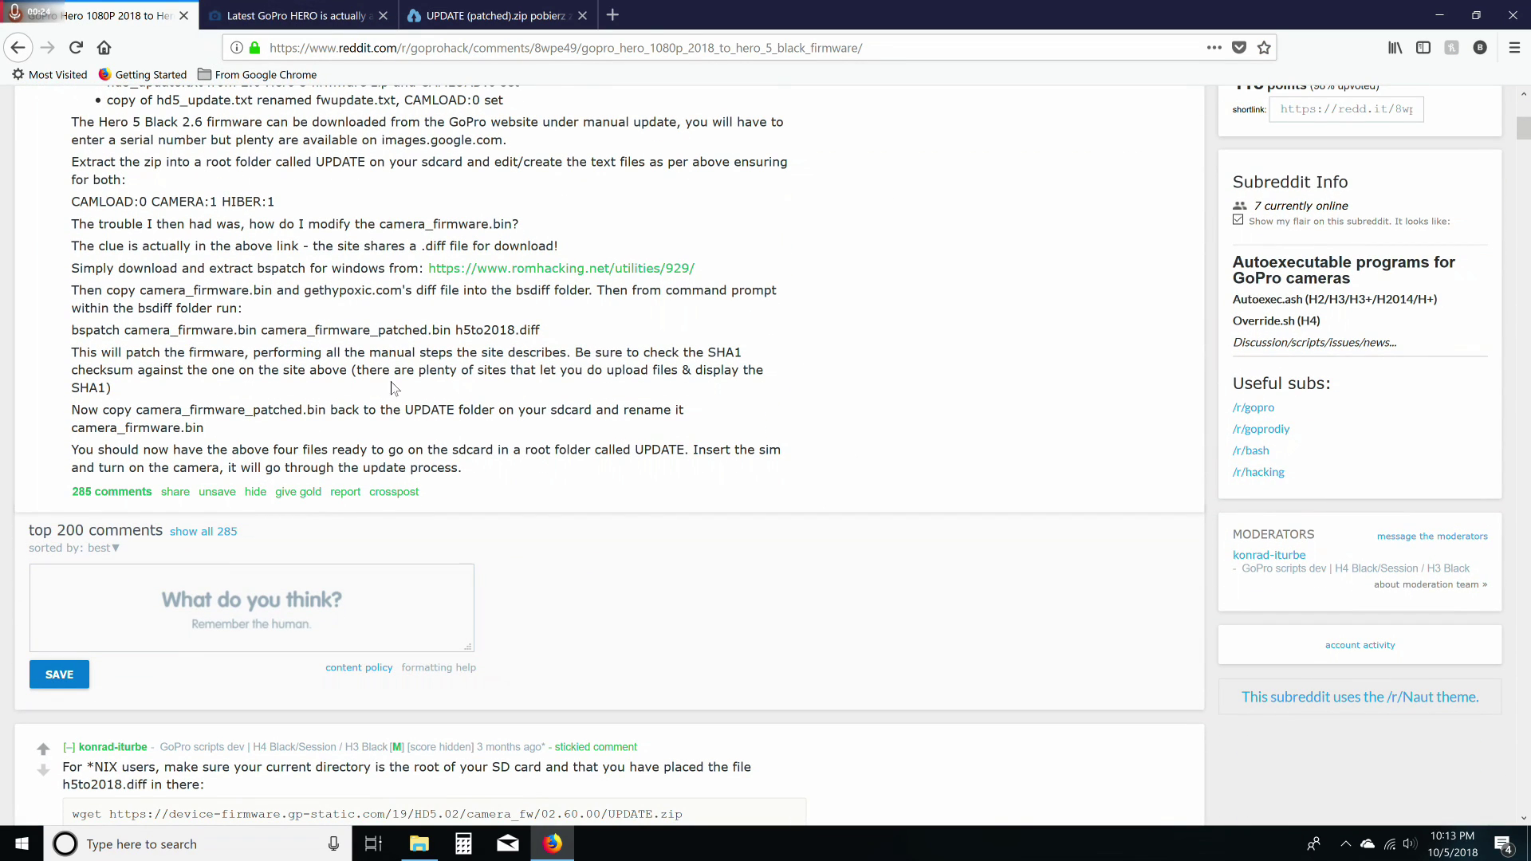
scroll(293, 391, "down", 6)
scroll(294, 390, "down", 2)
scroll(294, 391, "down", 3)
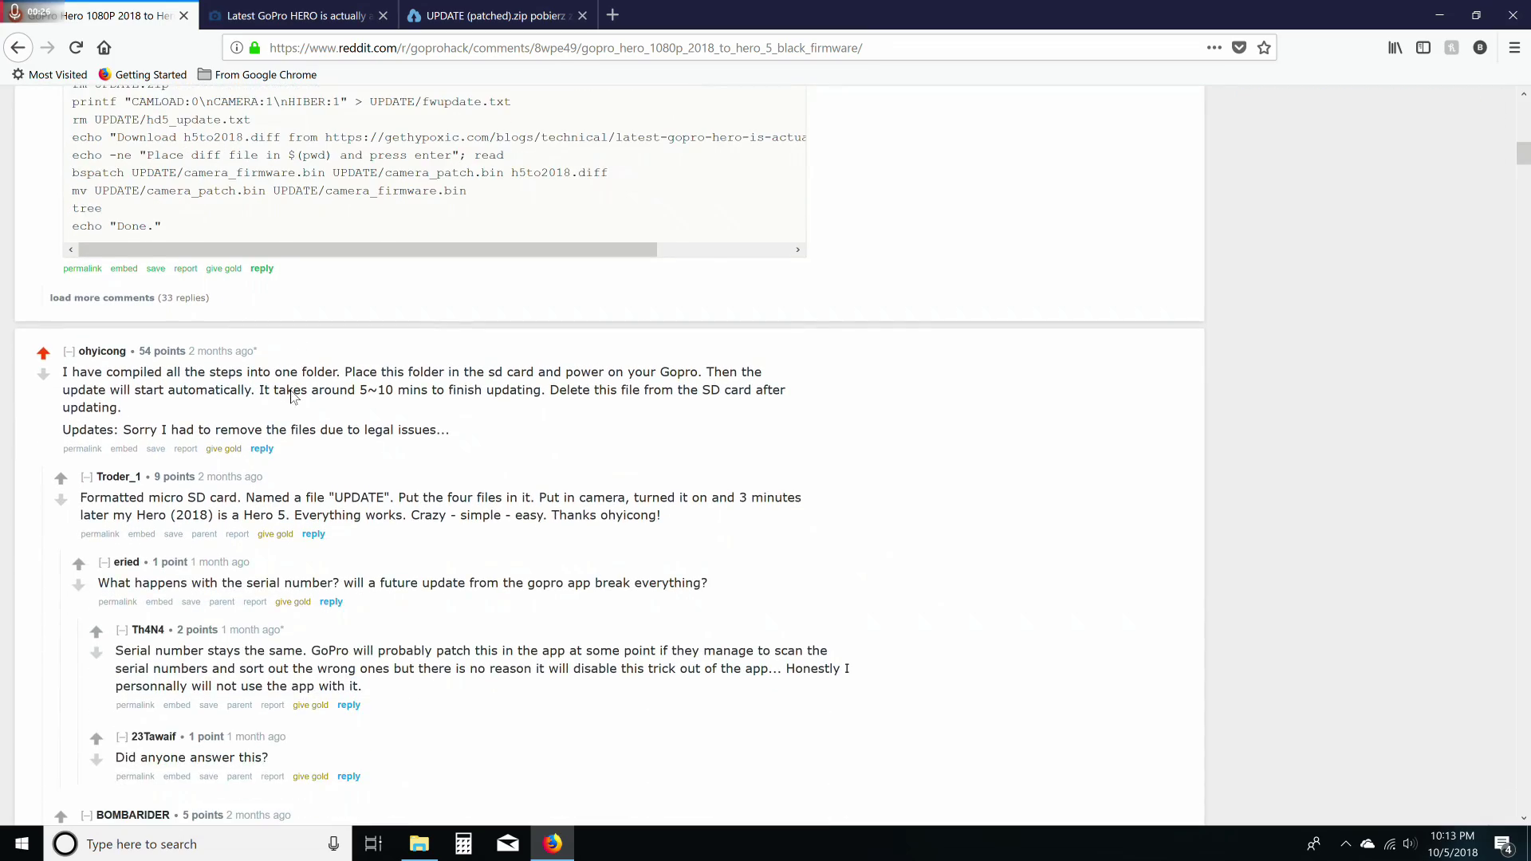
scroll(294, 391, "down", 7)
scroll(601, 487, "down", 6)
scroll(601, 487, "down", 6)
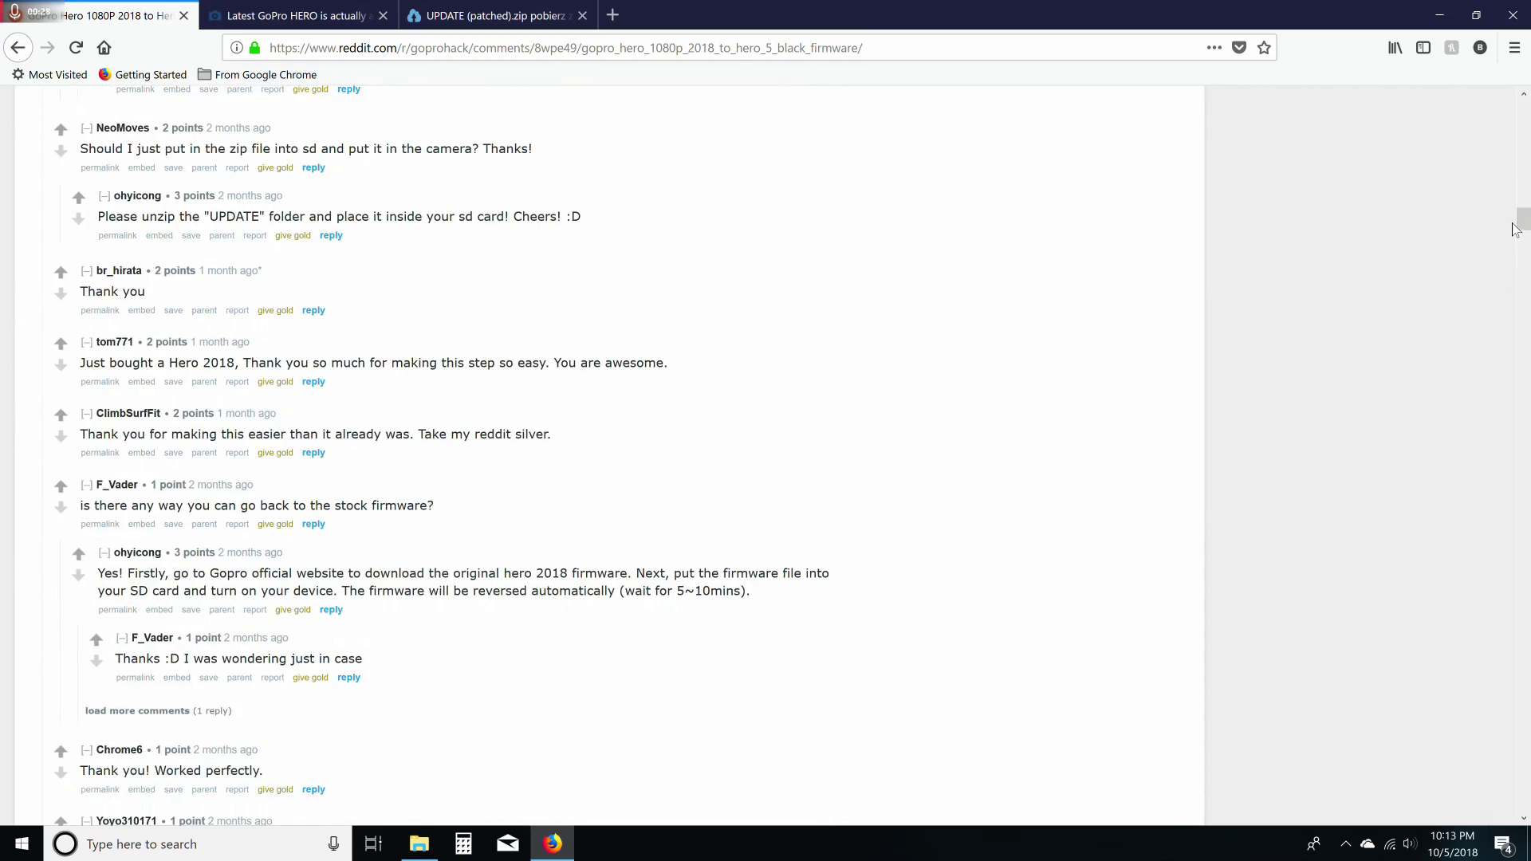
left_click_drag(1515, 229, 1515, 777)
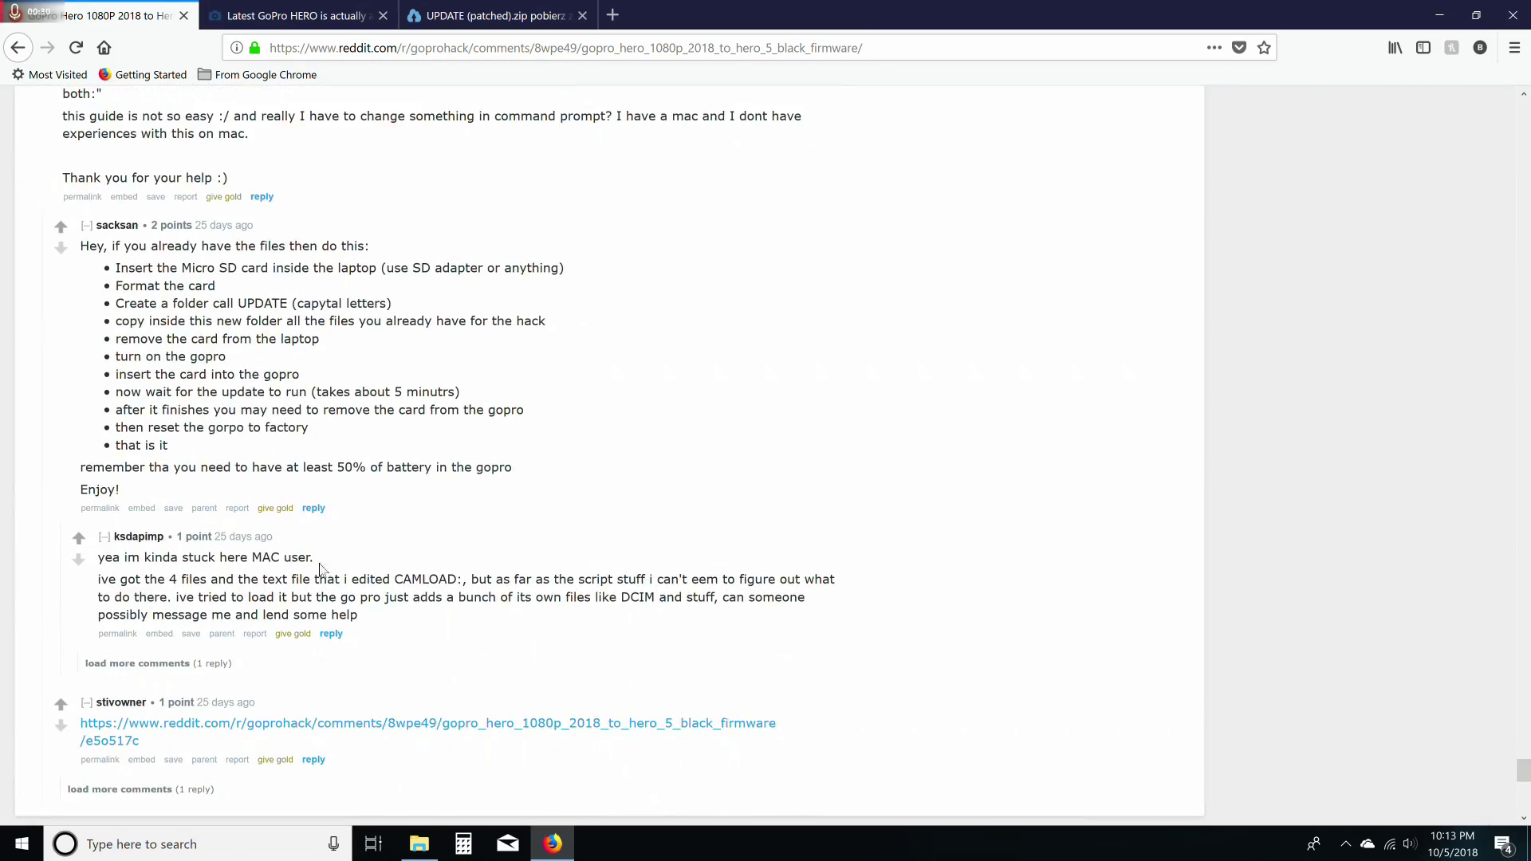
scroll(320, 568, "down", 2)
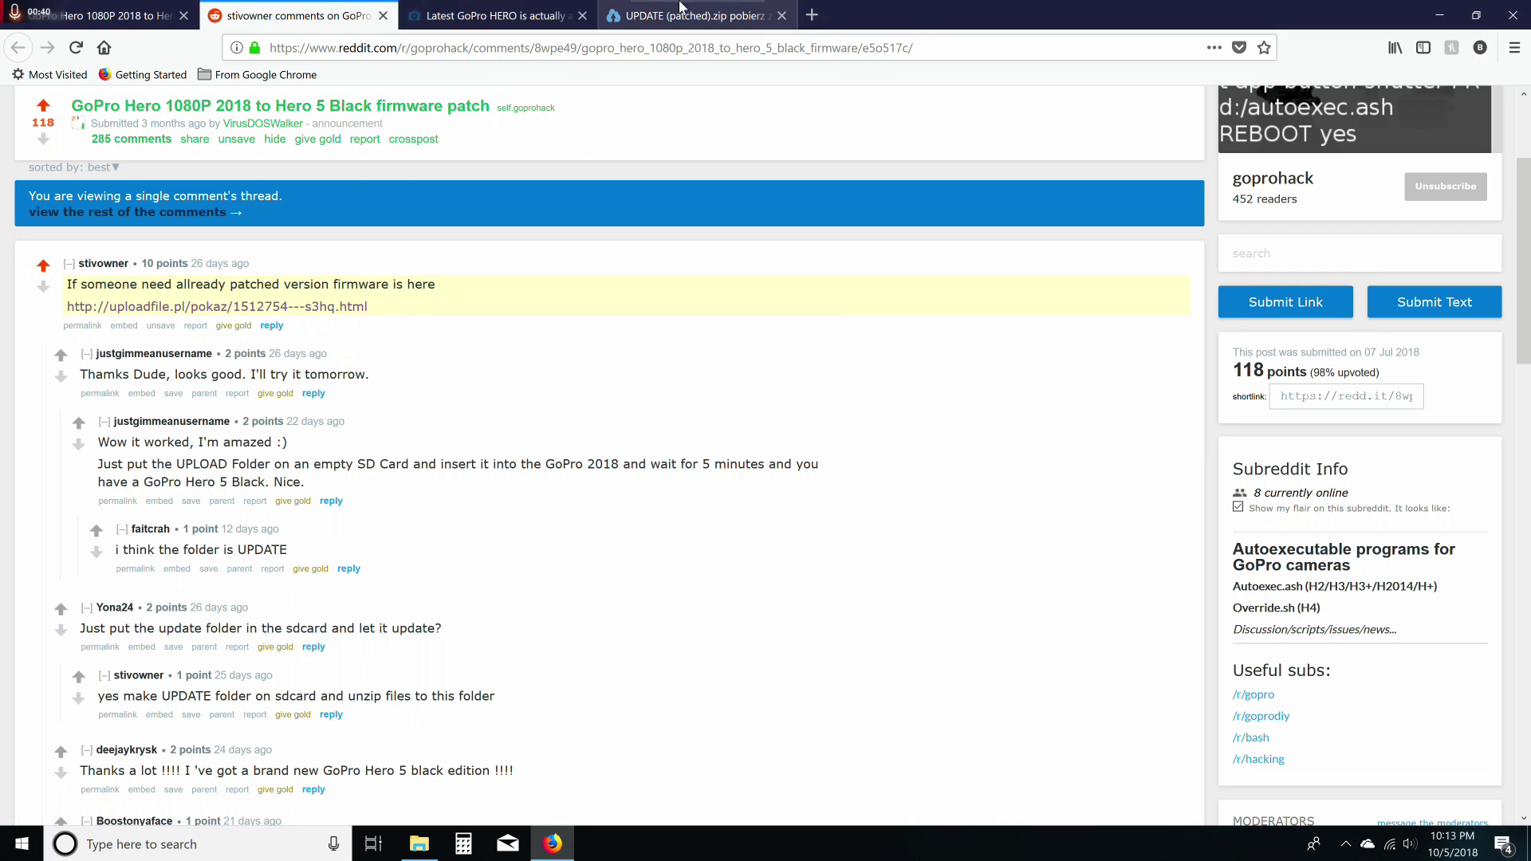
Start downloading UPDATE (patched).zip (48.5 MB) from the uploadfile.pl page.
left_click(630, 15)
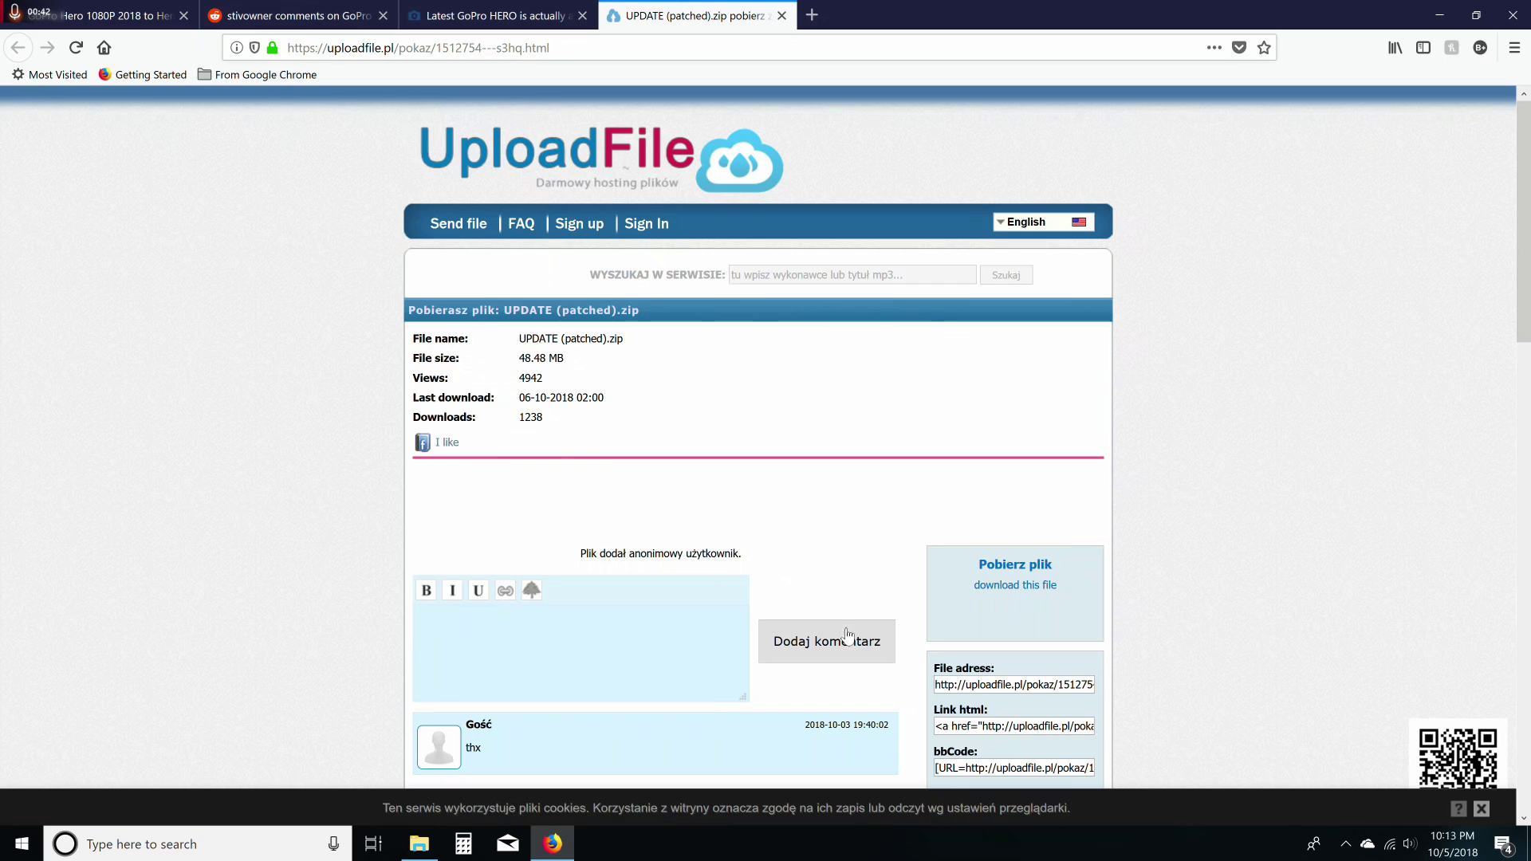
scroll(825, 398, "down", 2)
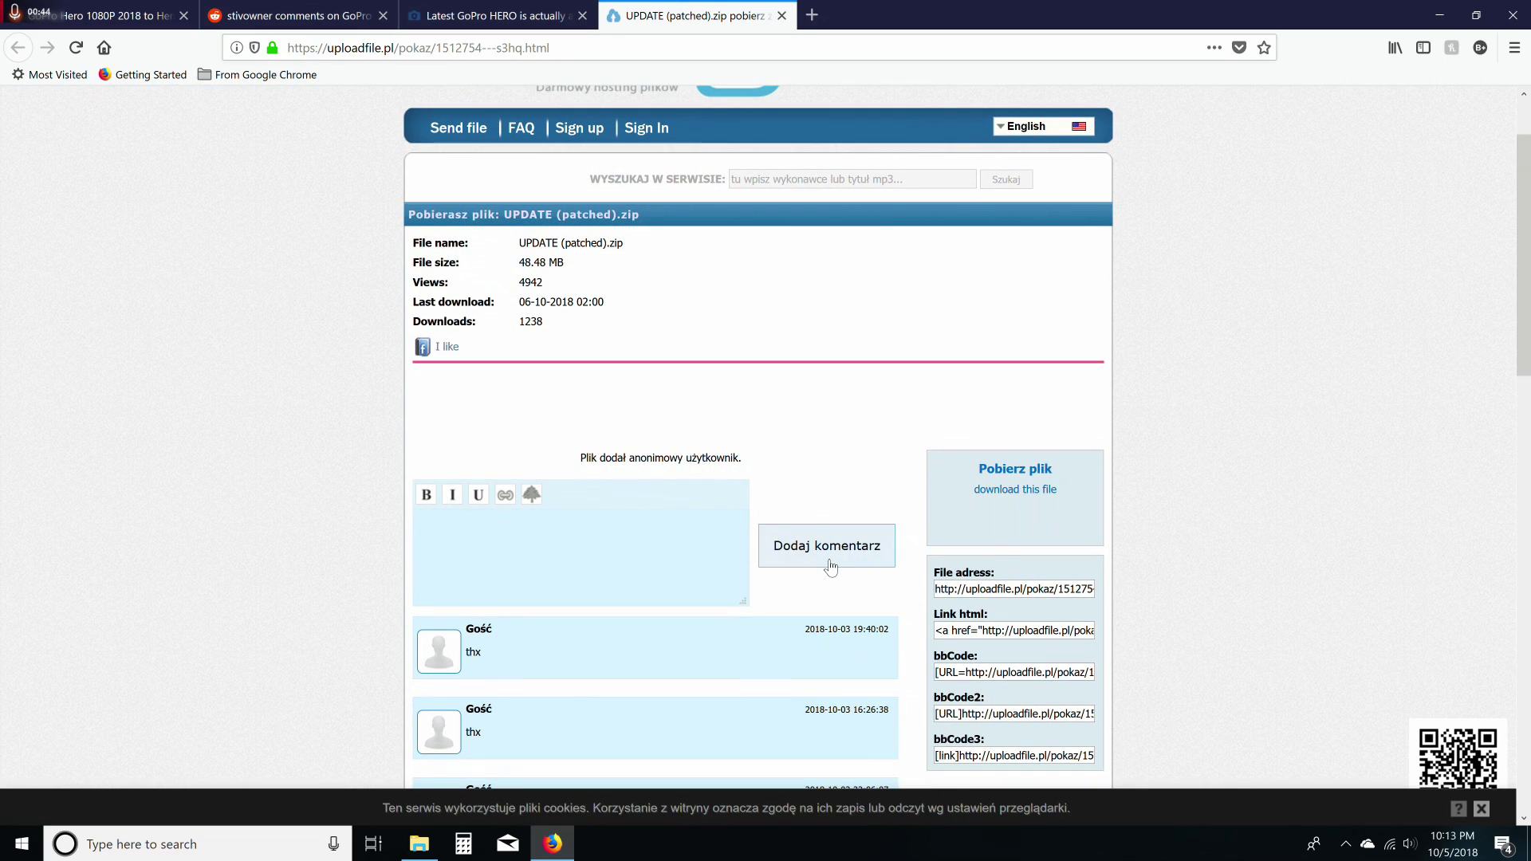
left_click(996, 498)
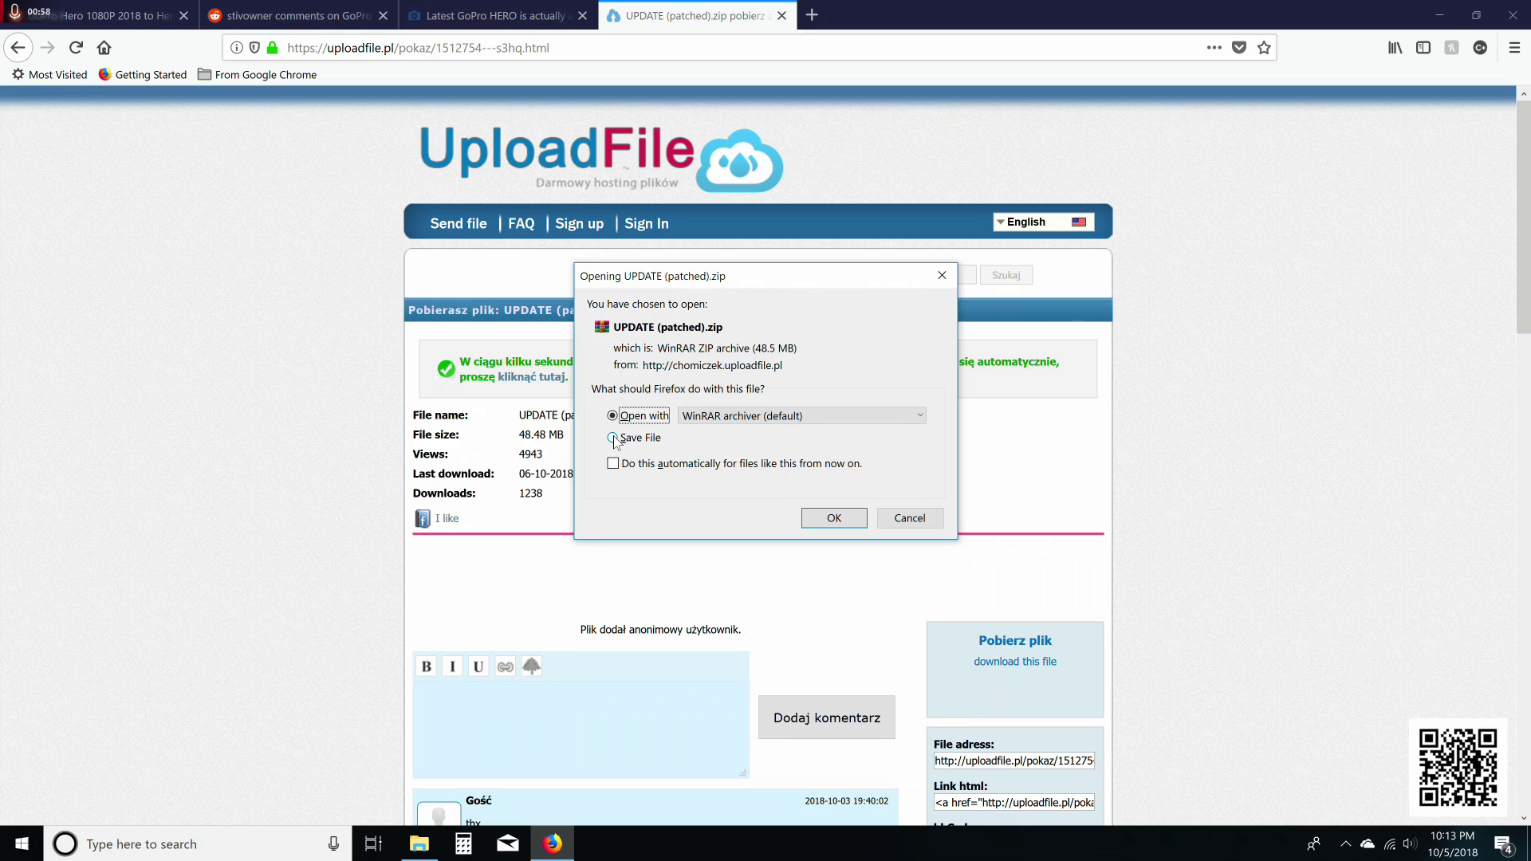
Open the original UPDATE.zip from the Hero Hack folder in WinRAR to view its firmware files.
left_click(417, 843)
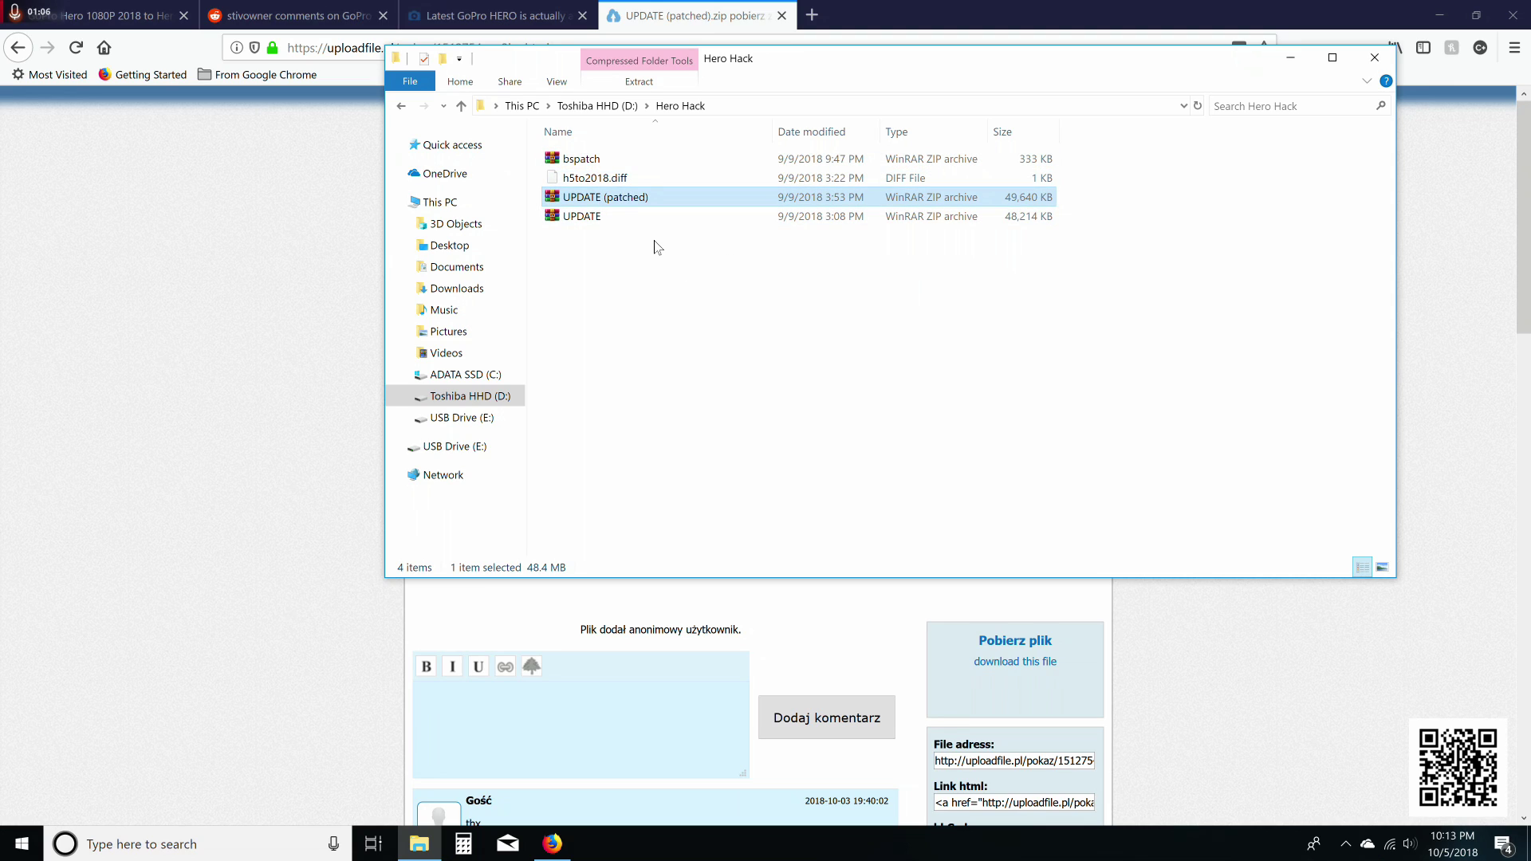
double_click(623, 217)
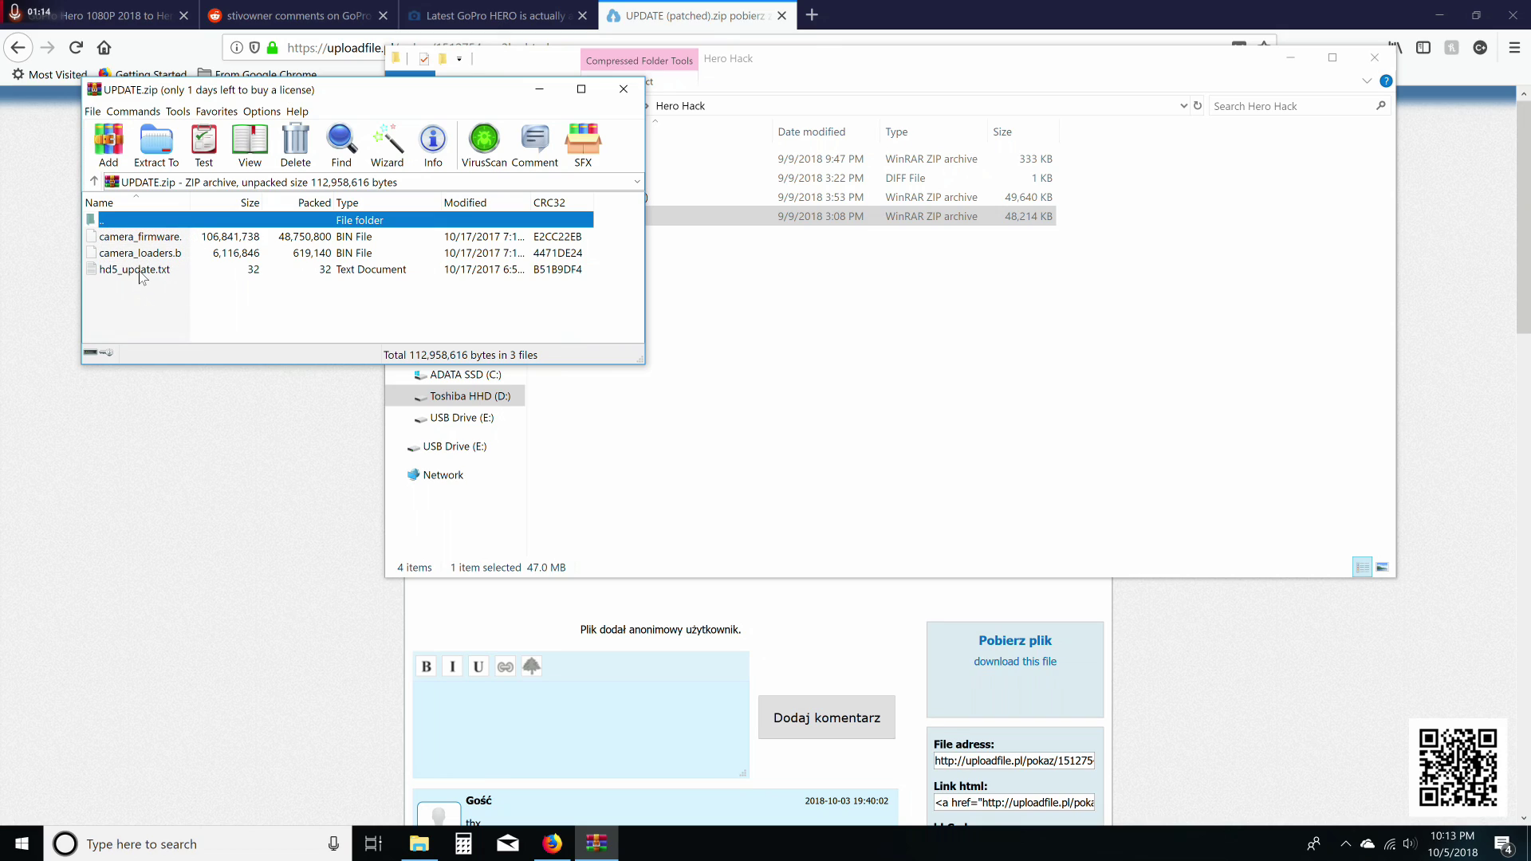
Open UPDATE (patched).zip in WinRAR and enter its UPDATE folder.
left_click(611, 69)
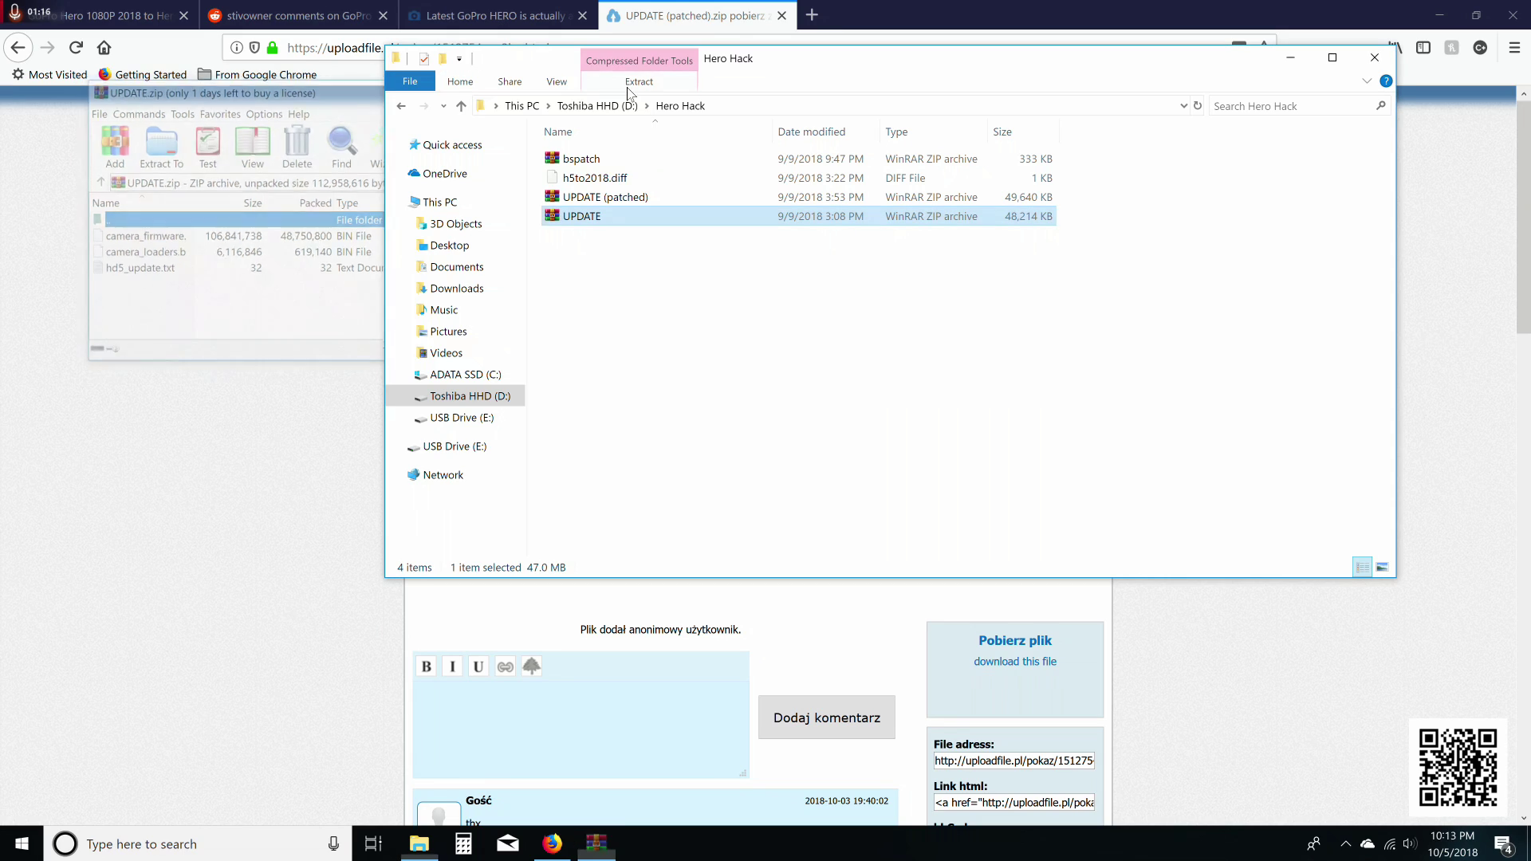
left_click(594, 197)
double_click(594, 197)
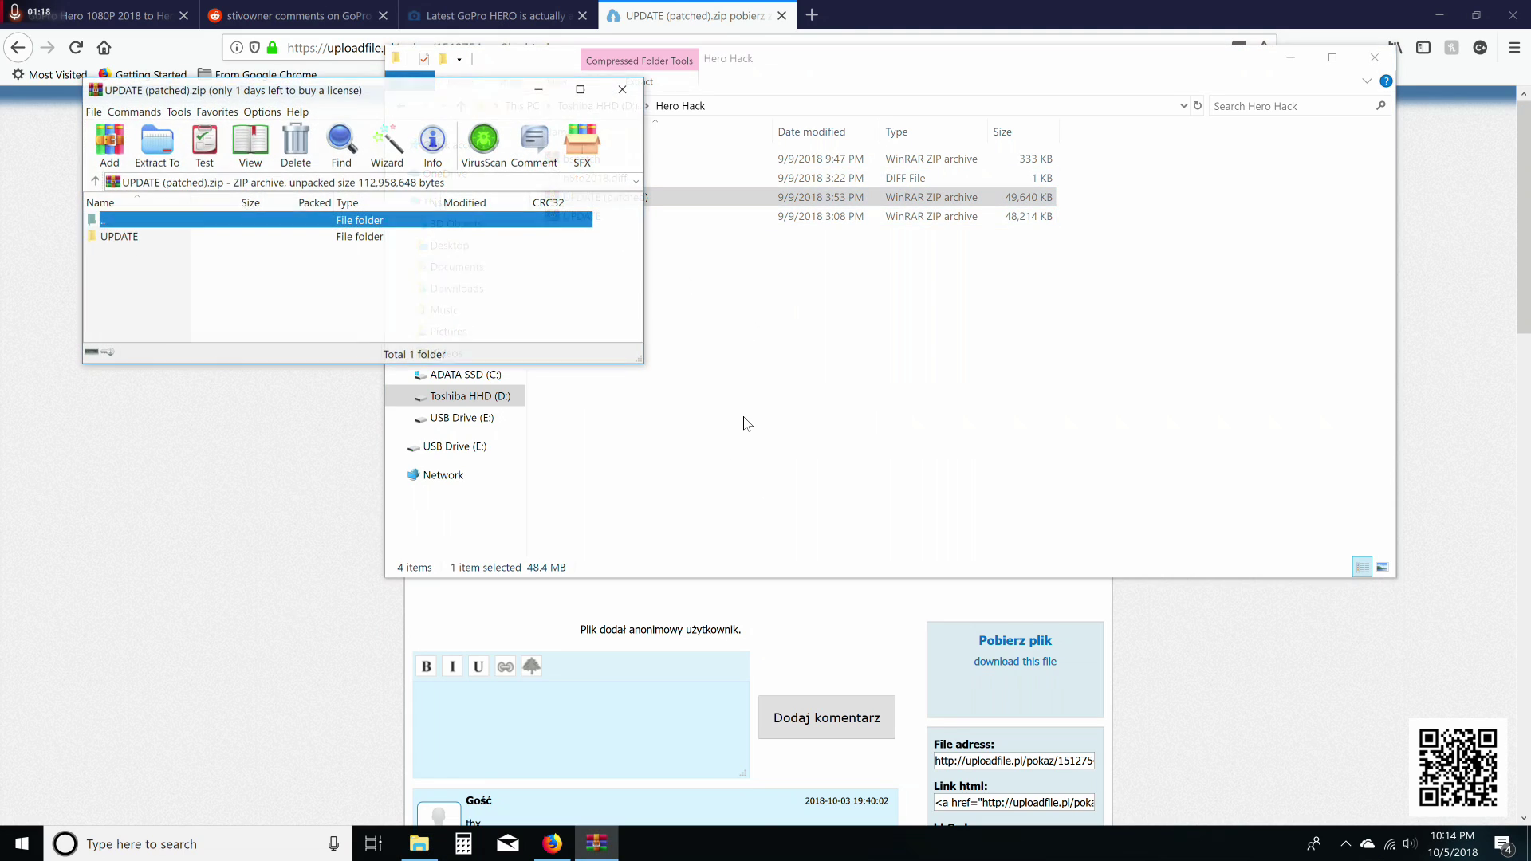
double_click(109, 237)
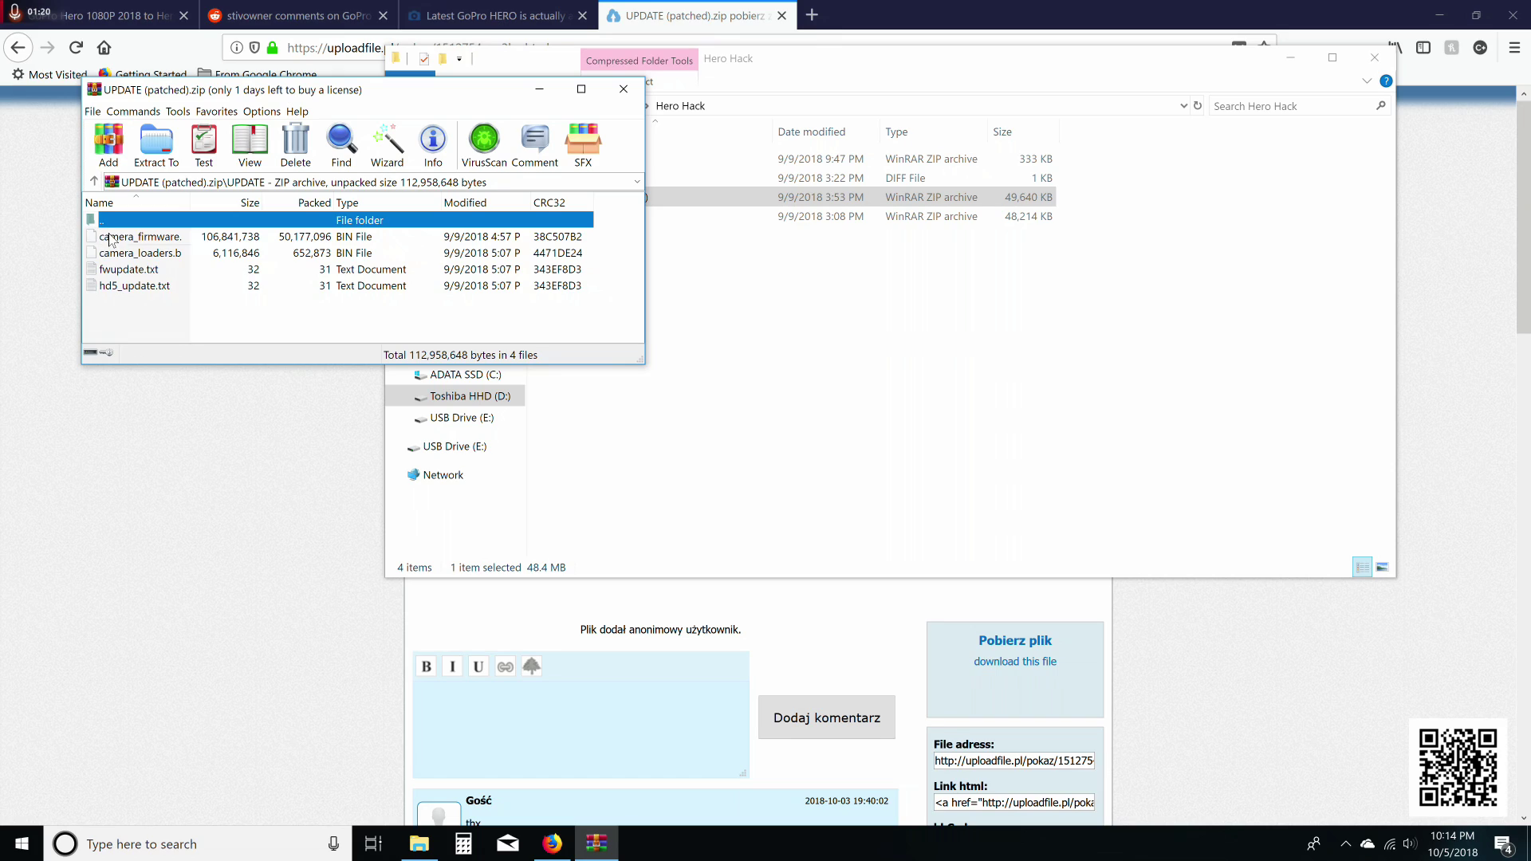
Read hd5_update.txt and fwupdate.txt (both CAMLOAD:0, CAMERA:1, HIBER:1), then close WinRAR.
double_click(137, 287)
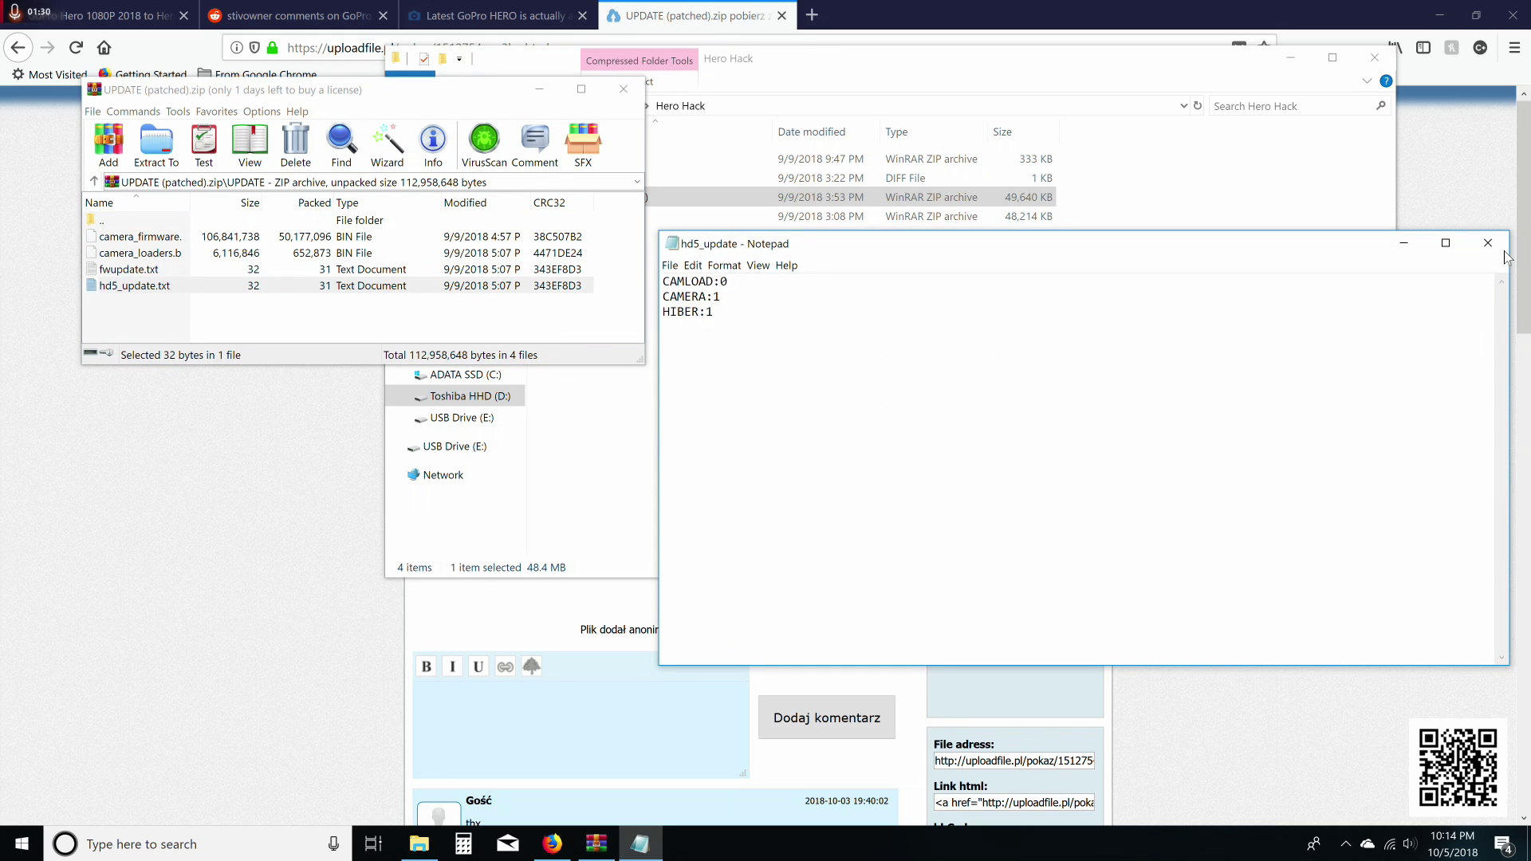
left_click(1488, 243)
double_click(115, 273)
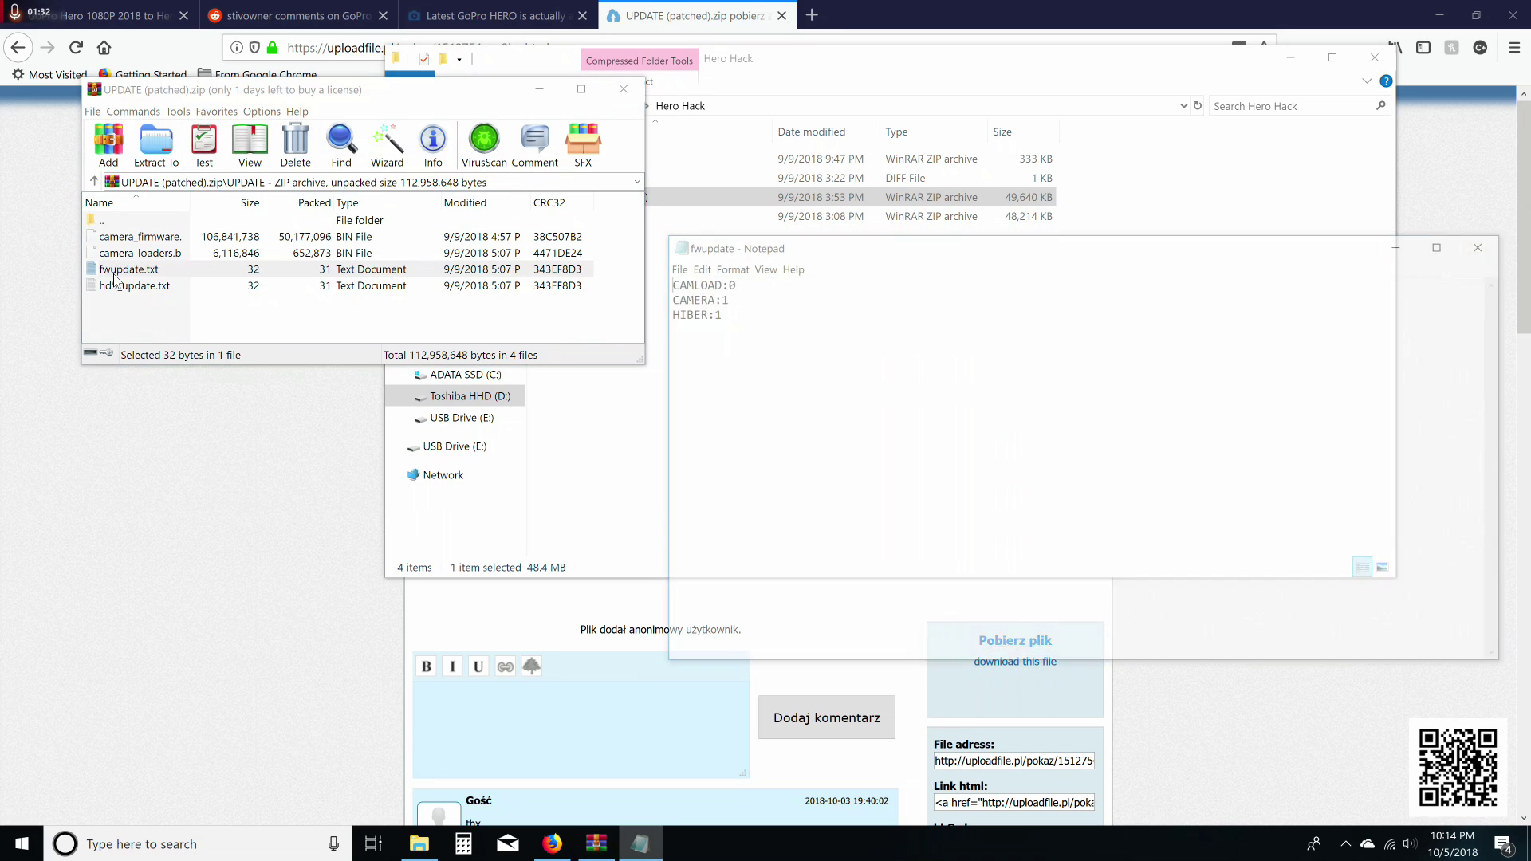
left_click(1485, 245)
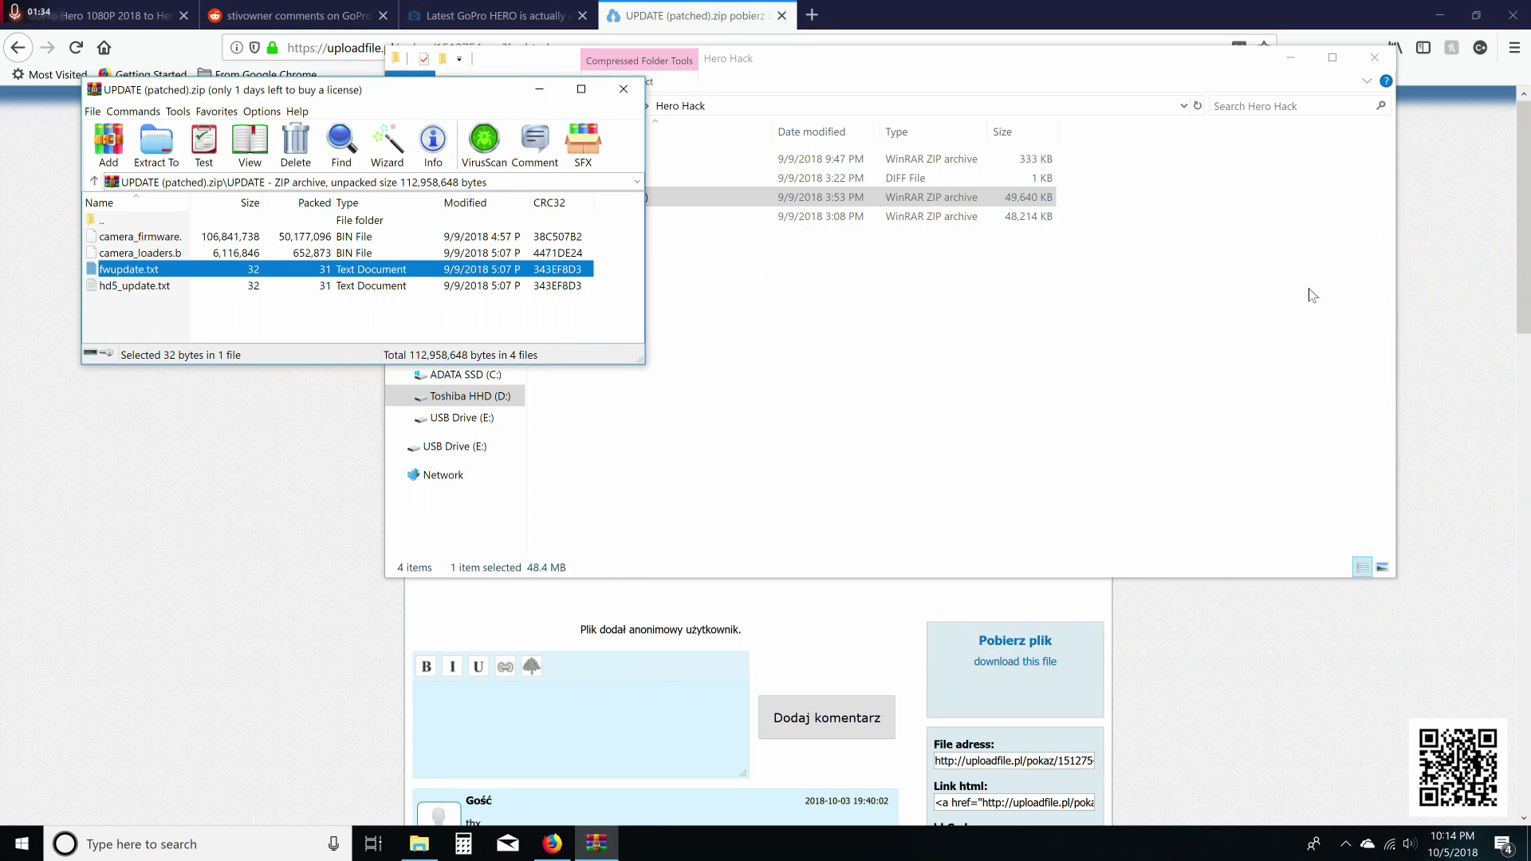
left_click(624, 89)
Extract UPDATE (patched).zip into a new UPDATE folder and check its contents.
right_click(600, 199)
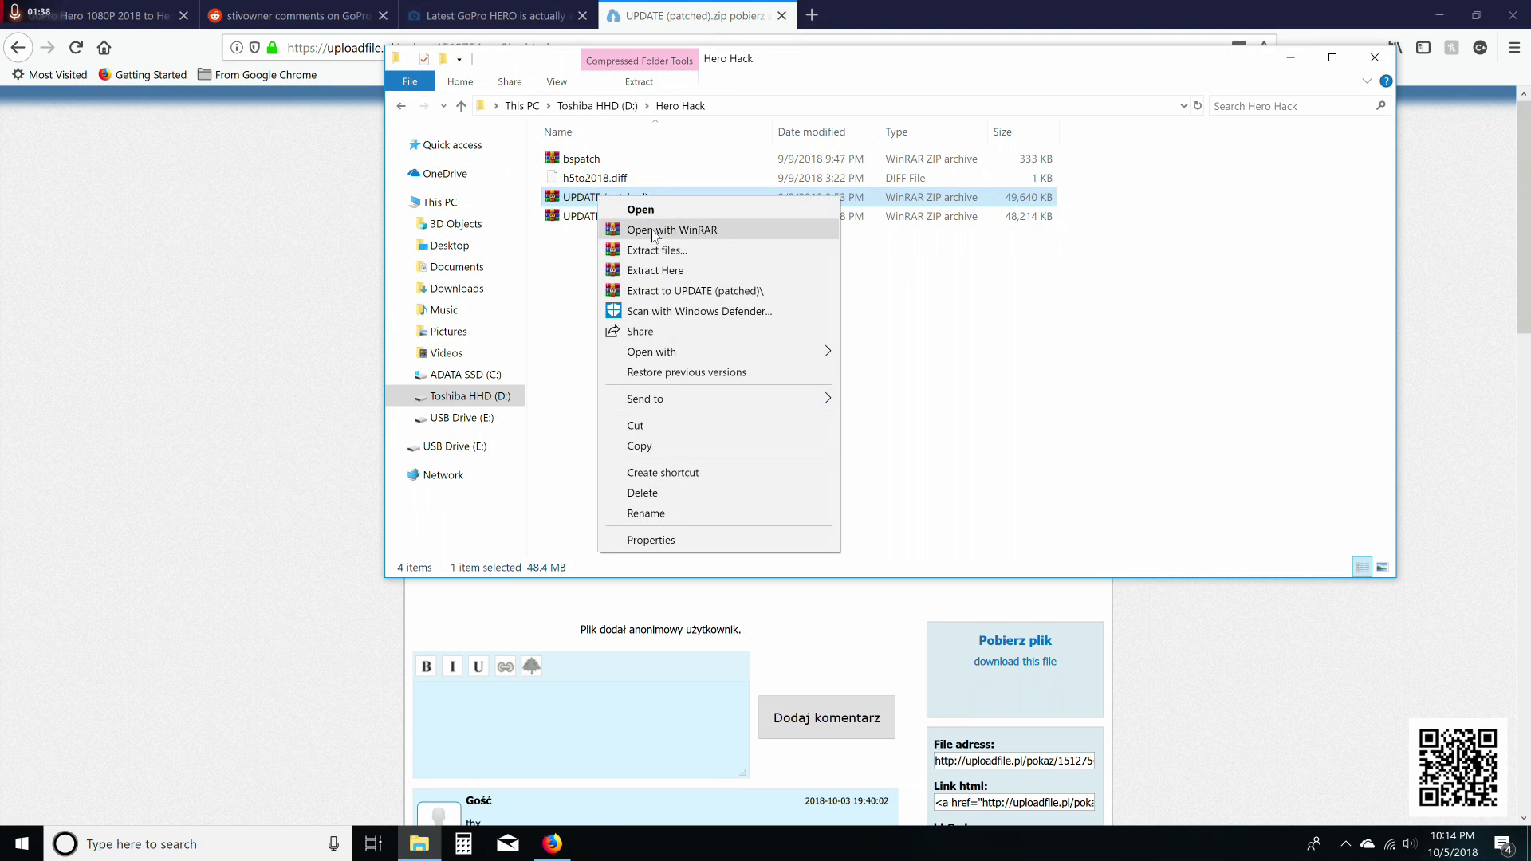
left_click(649, 260)
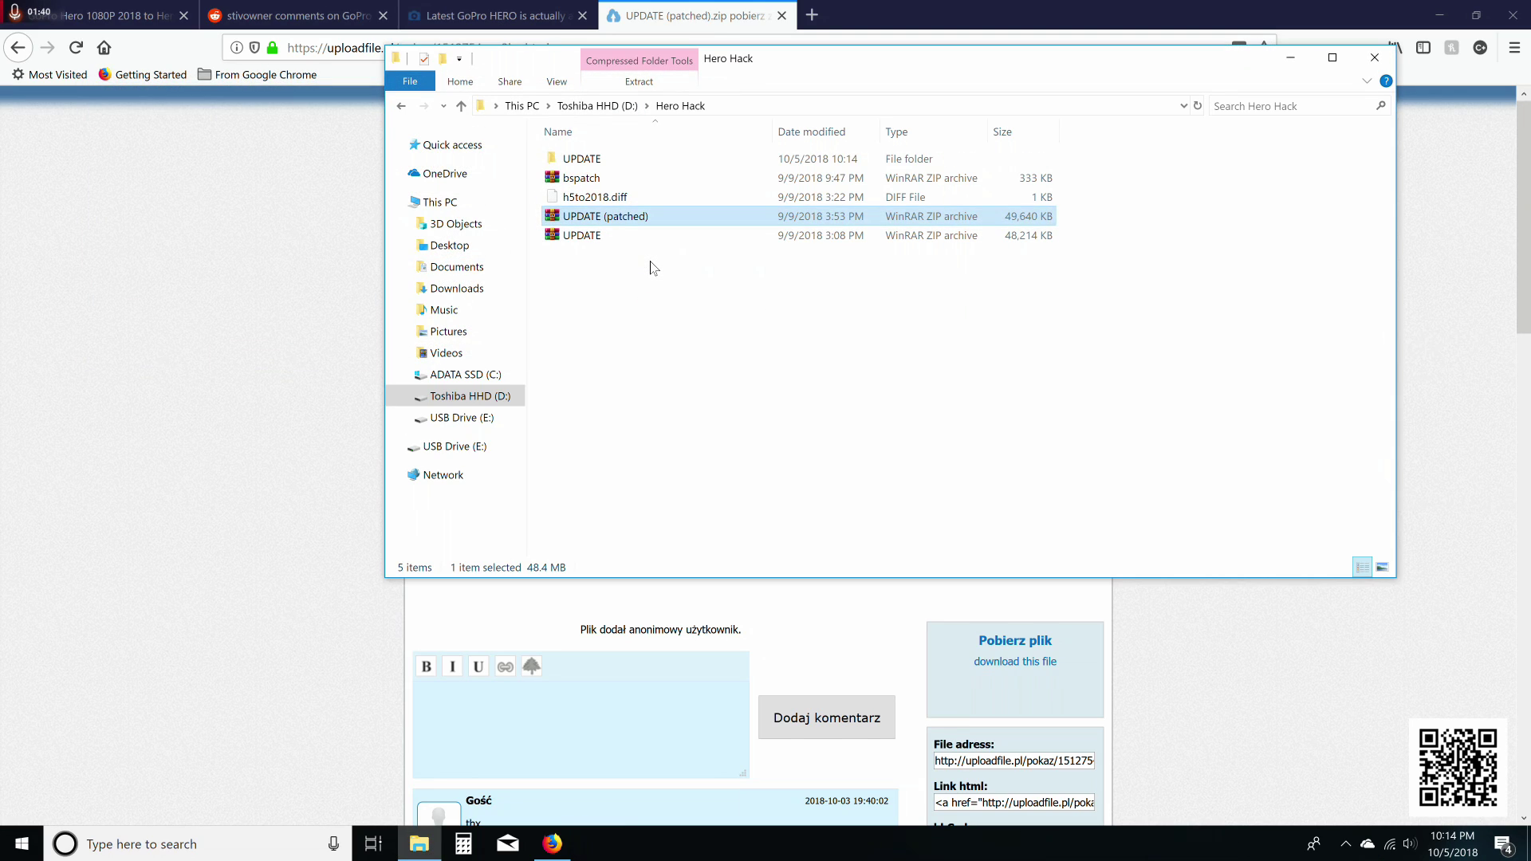
double_click(581, 159)
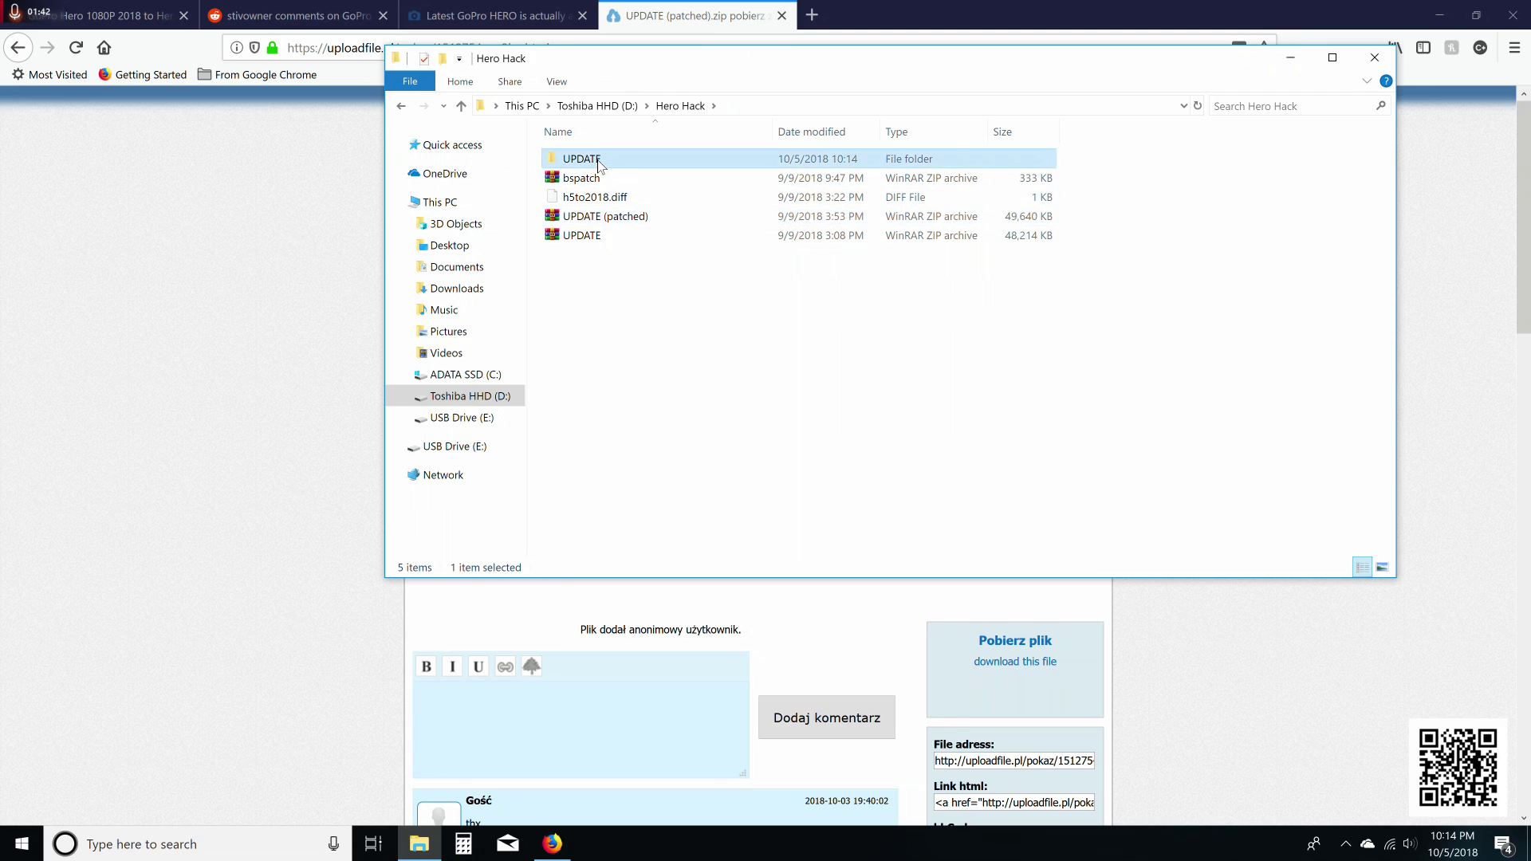
left_click(461, 106)
Copy the UPDATE folder onto USB Drive (E:) and safely eject the drive.
right_click(574, 166)
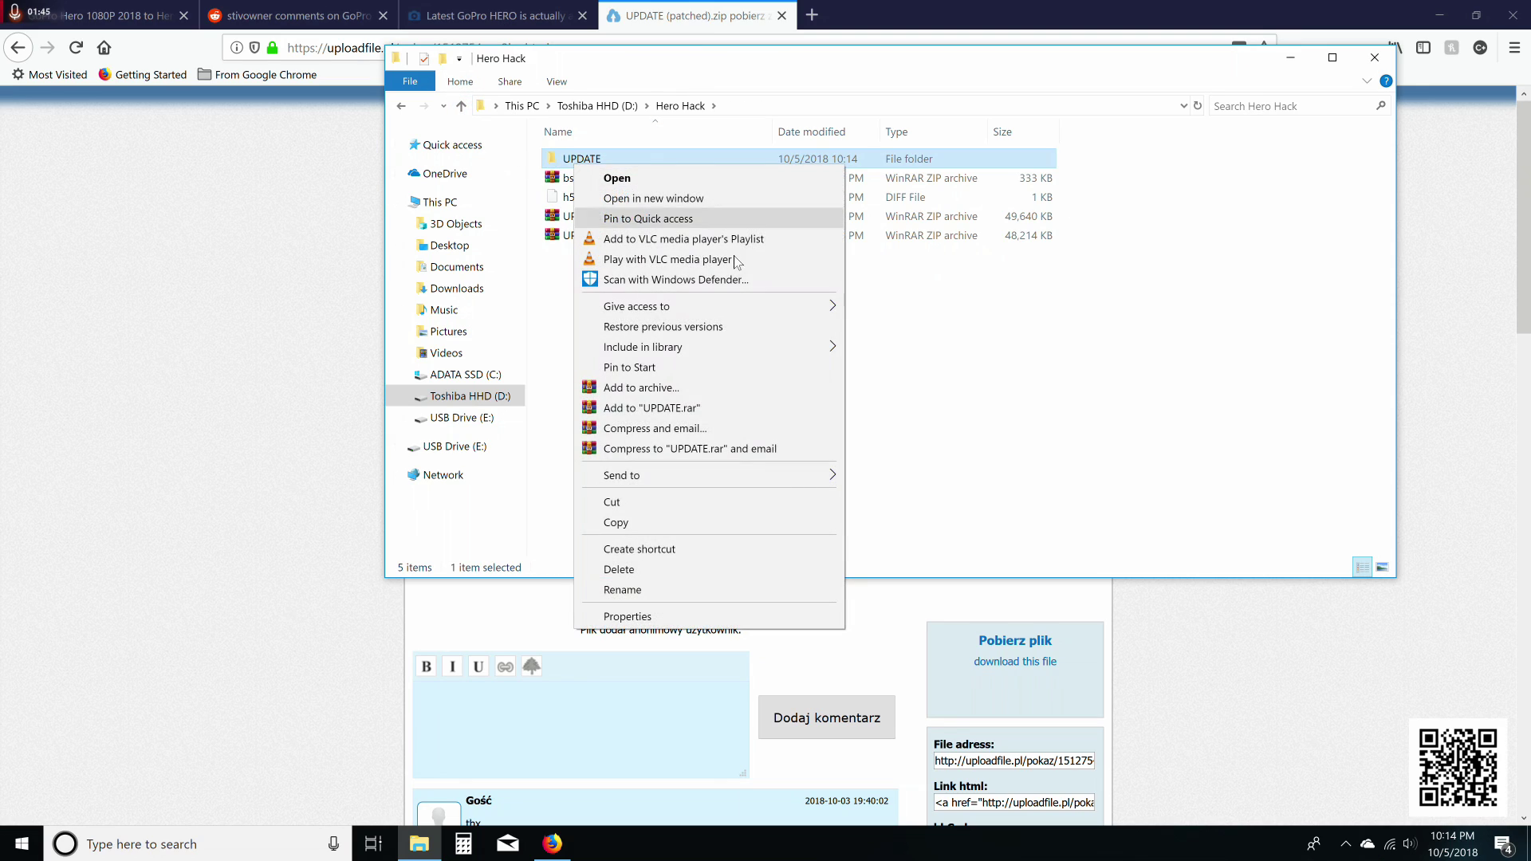
left_click(715, 530)
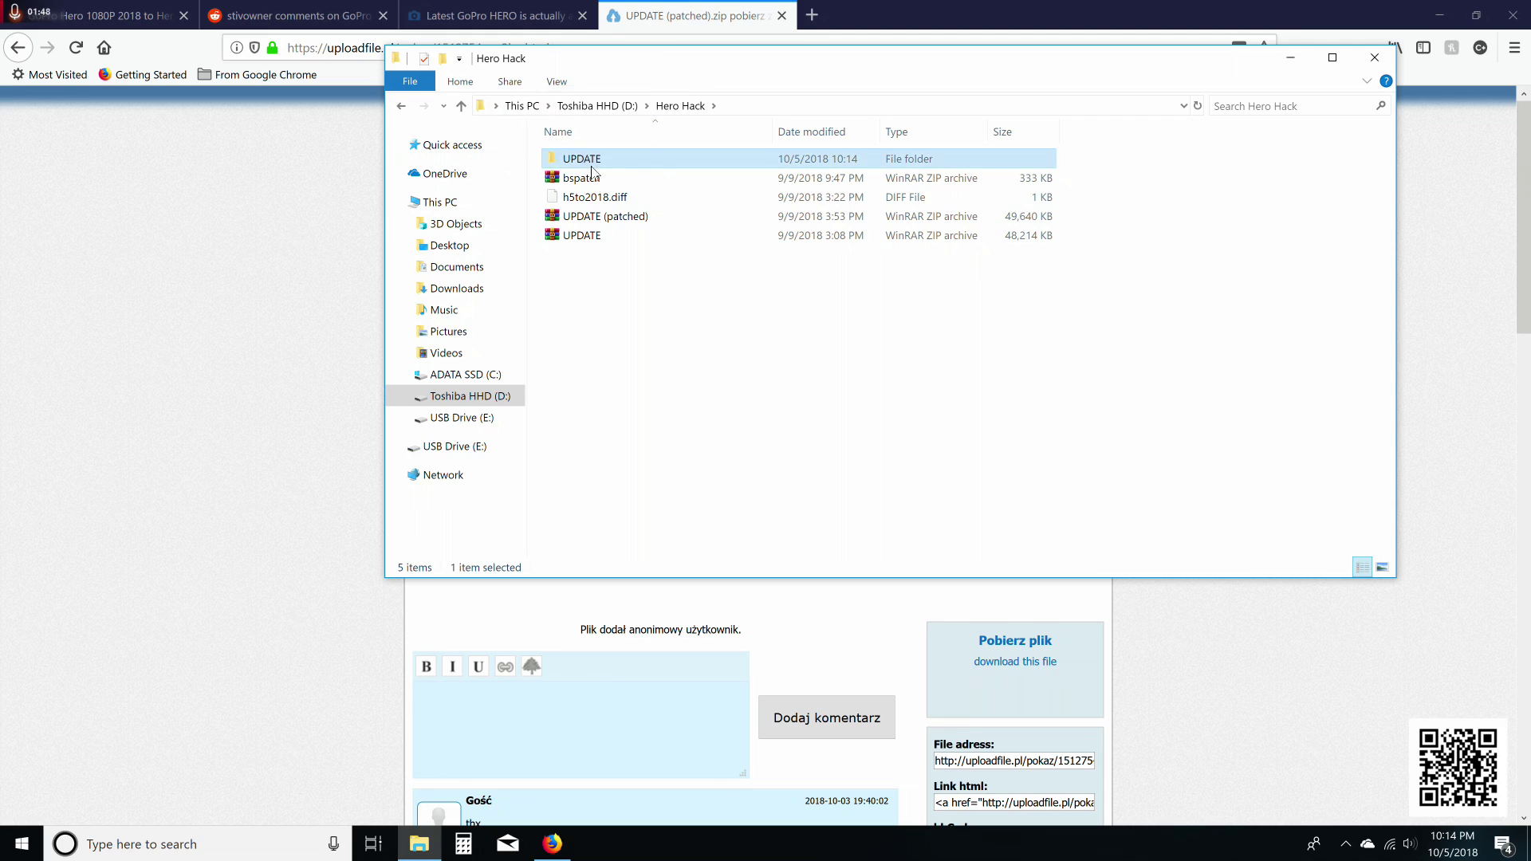
left_click_drag(592, 171, 467, 451)
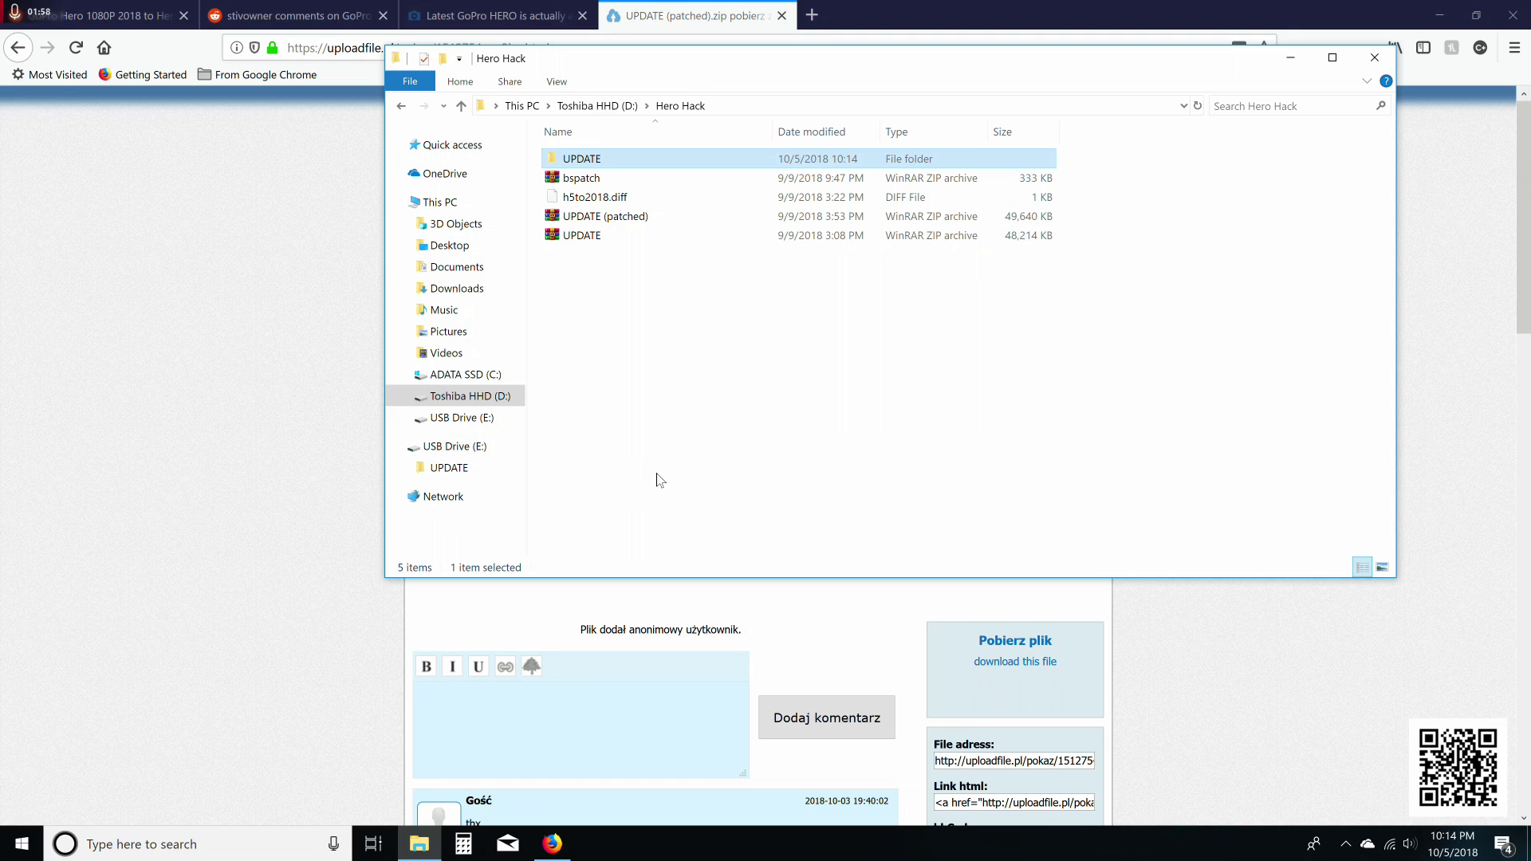
right_click(454, 446)
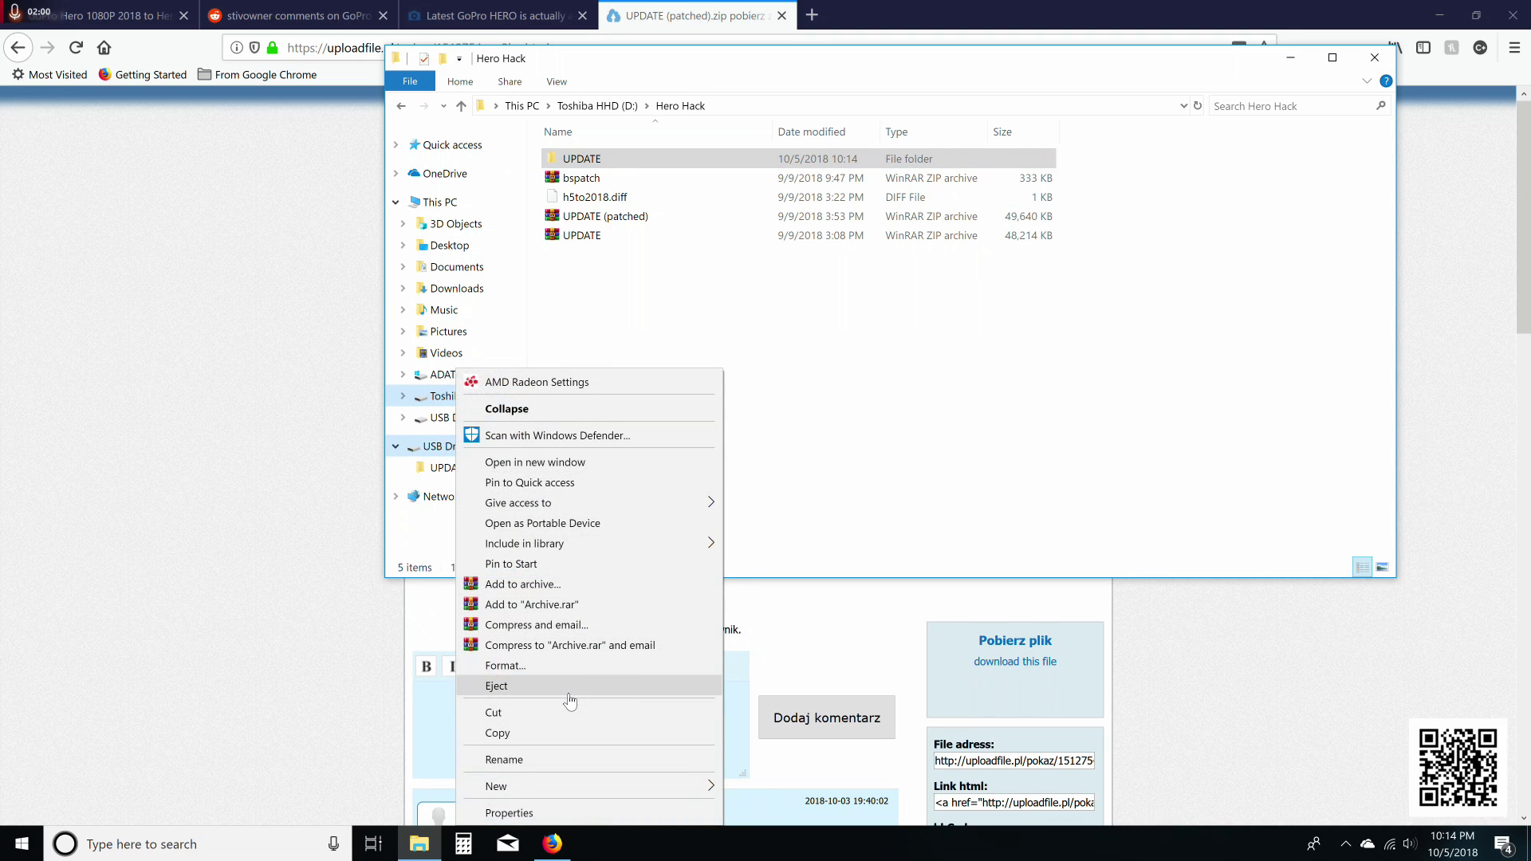
left_click(568, 687)
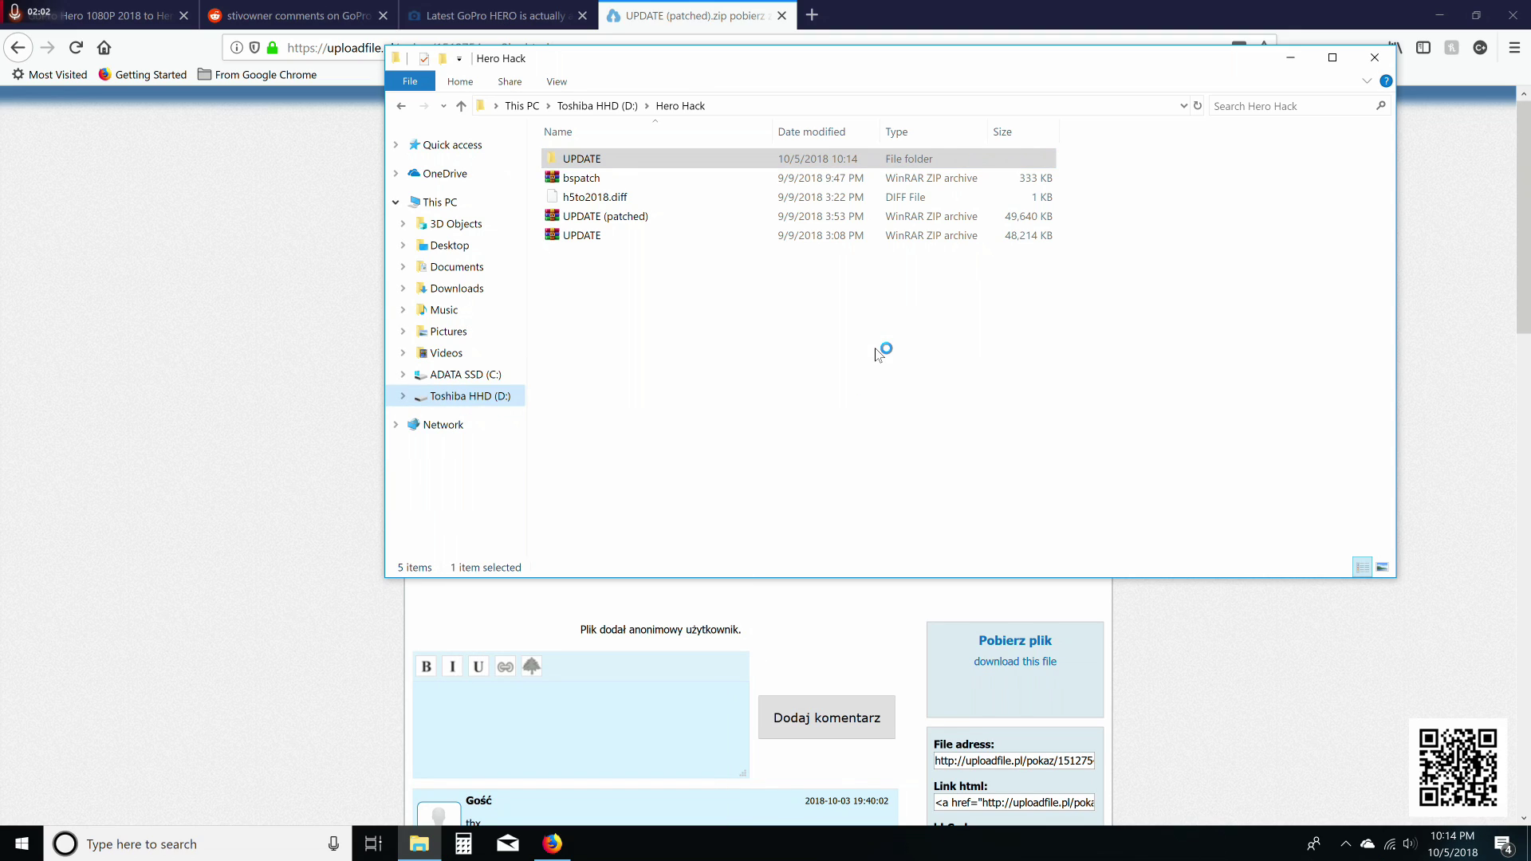